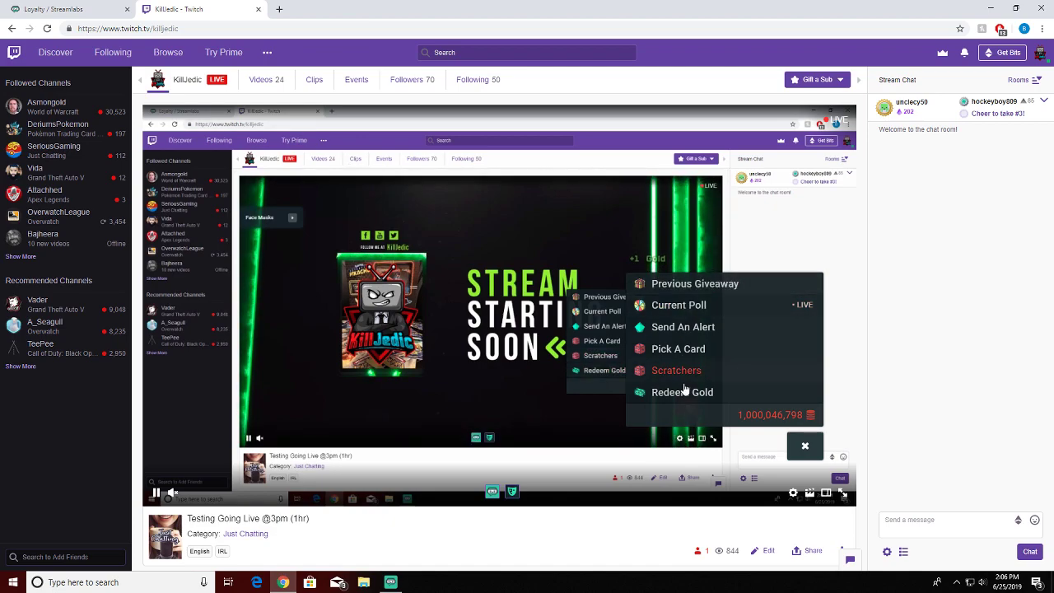
Look through the current poll, the previous giveaway and the Send An Alert form in the stream overlay, backing out of each
{"action": "left_click", "coordinate": [678, 309]}
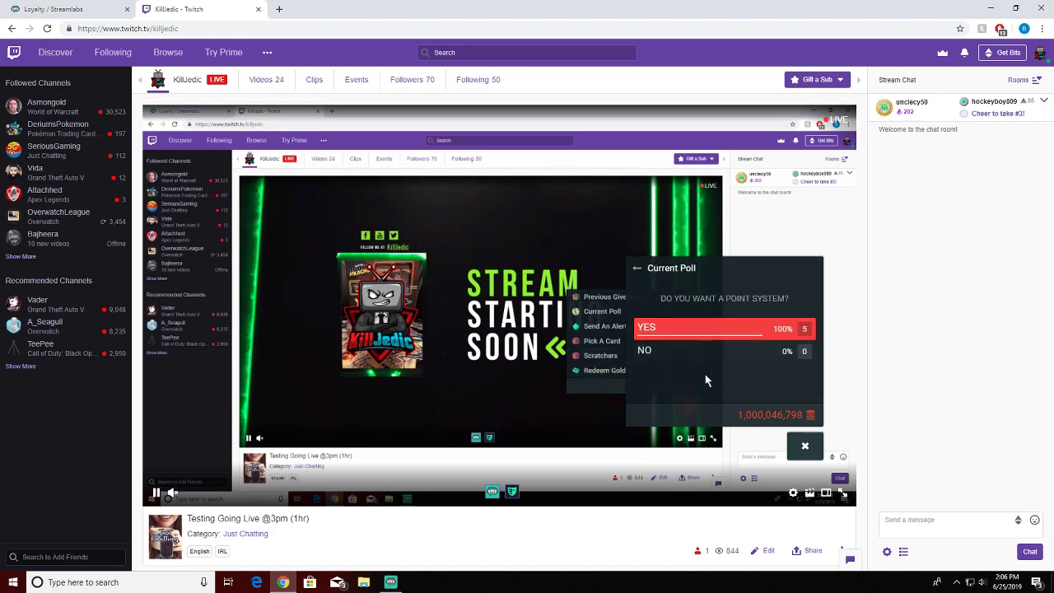
{"action": "left_click", "coordinate": [637, 268]}
{"action": "left_click", "coordinate": [658, 285]}
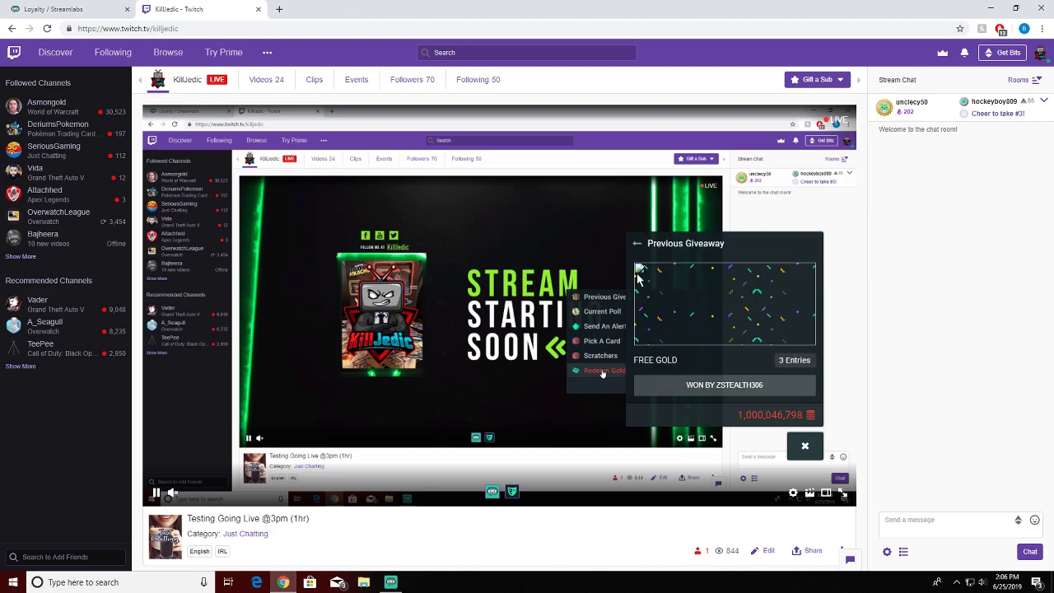
{"action": "left_click", "coordinate": [637, 241]}
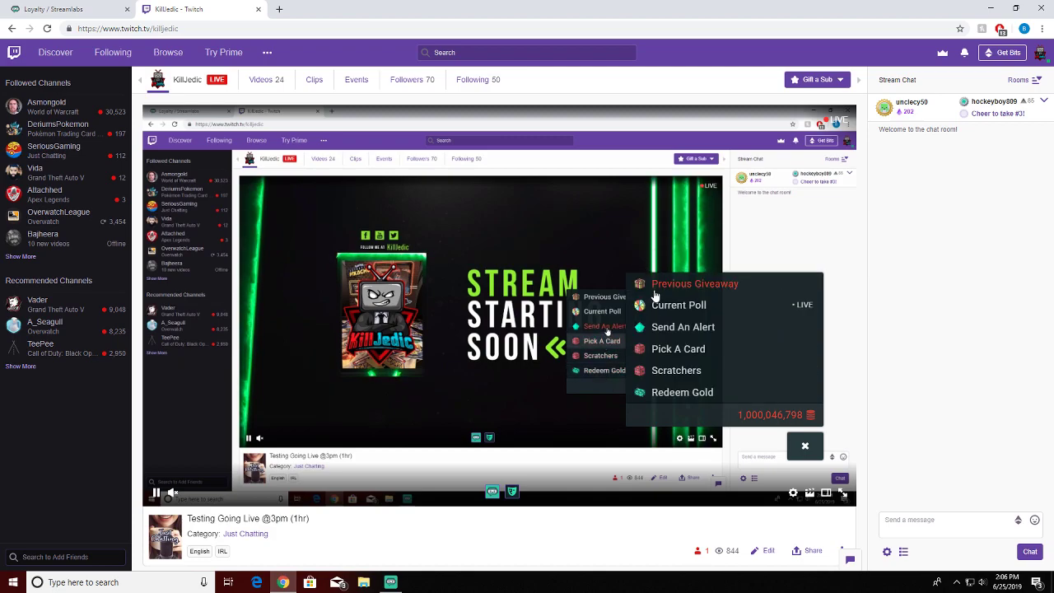
{"action": "left_click", "coordinate": [680, 327]}
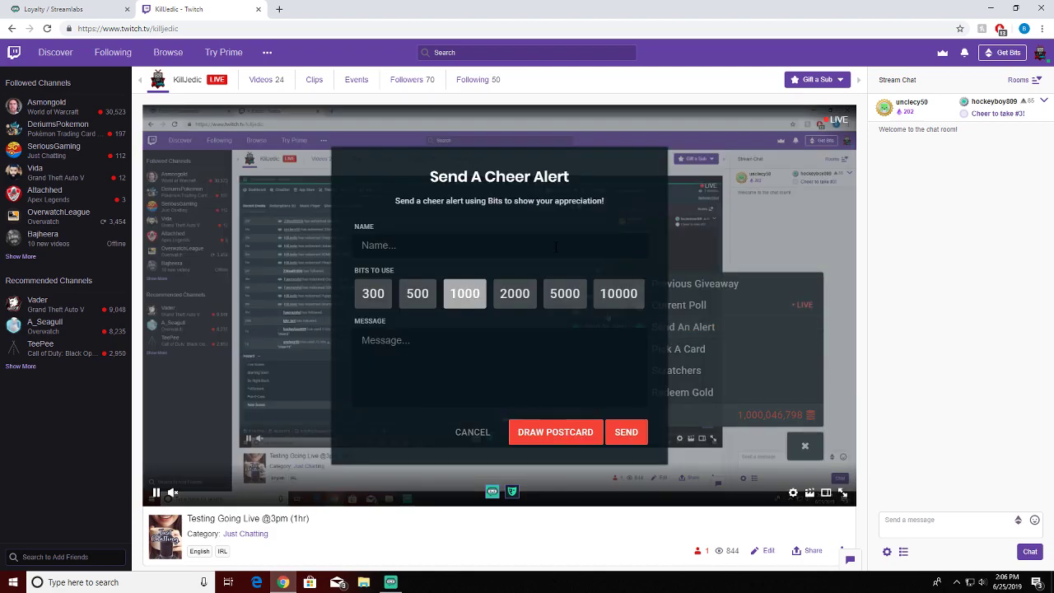
{"action": "left_click", "coordinate": [472, 432]}
Play Pick A Card with a 10,000,000 Gold wager on the middle card and return to the overlay's main list
{"action": "left_click", "coordinate": [674, 348]}
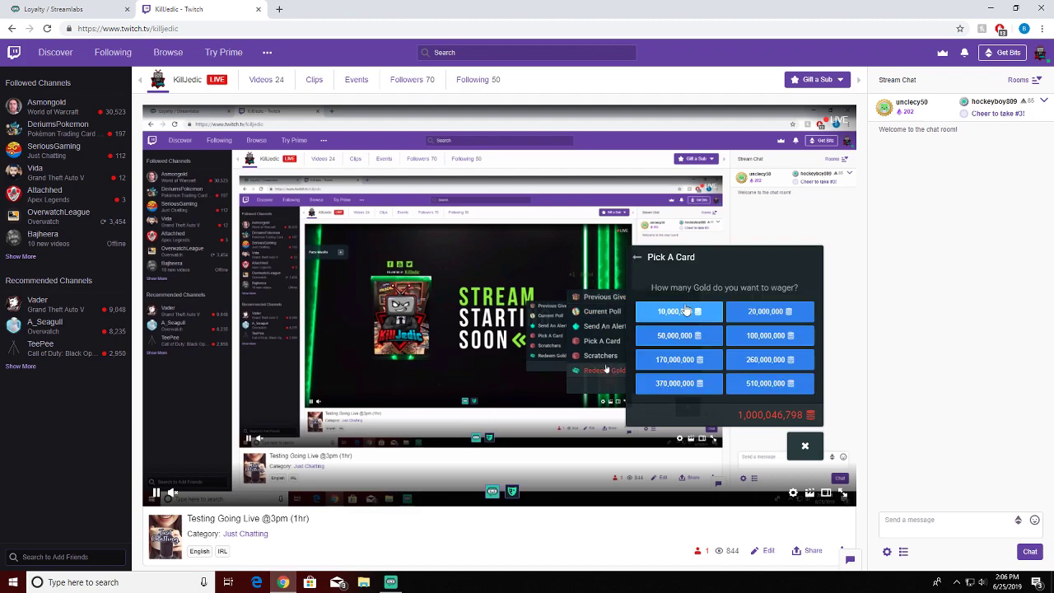
{"action": "left_click", "coordinate": [687, 311]}
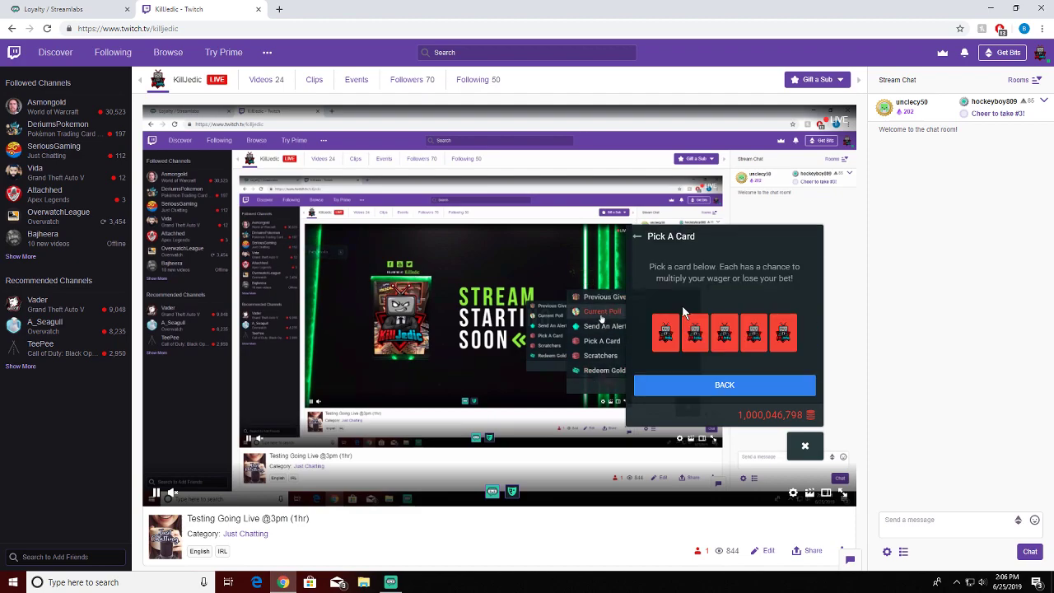
{"action": "left_click", "coordinate": [725, 330]}
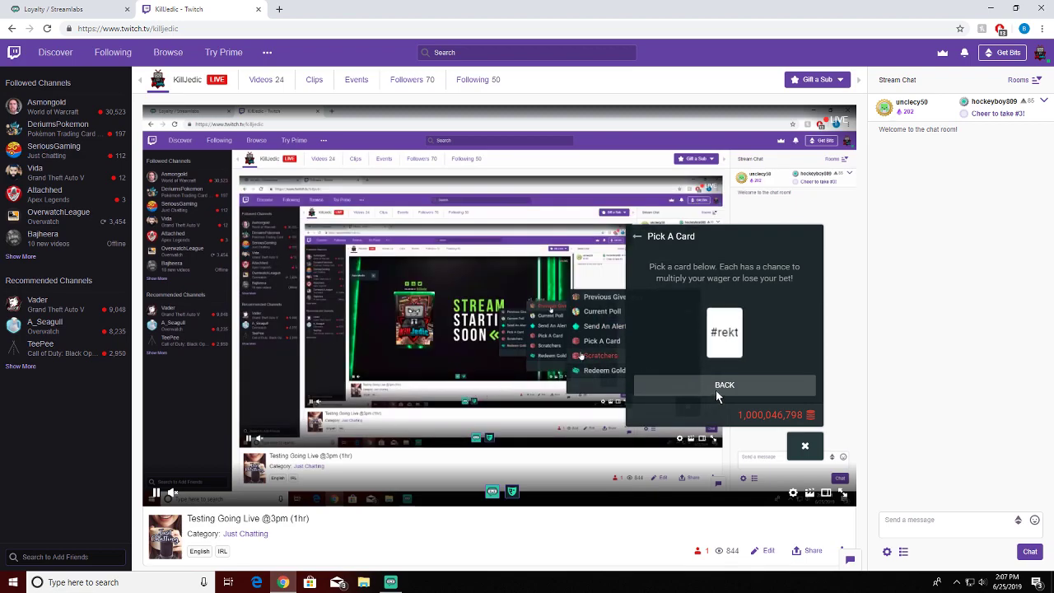
{"action": "left_click", "coordinate": [758, 384]}
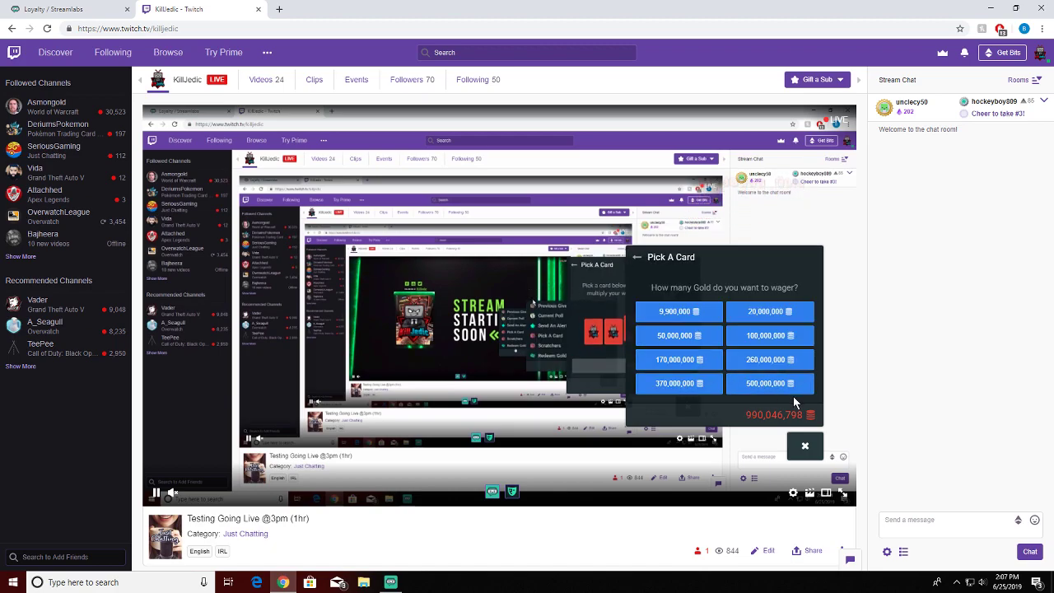
{"action": "left_click", "coordinate": [635, 257]}
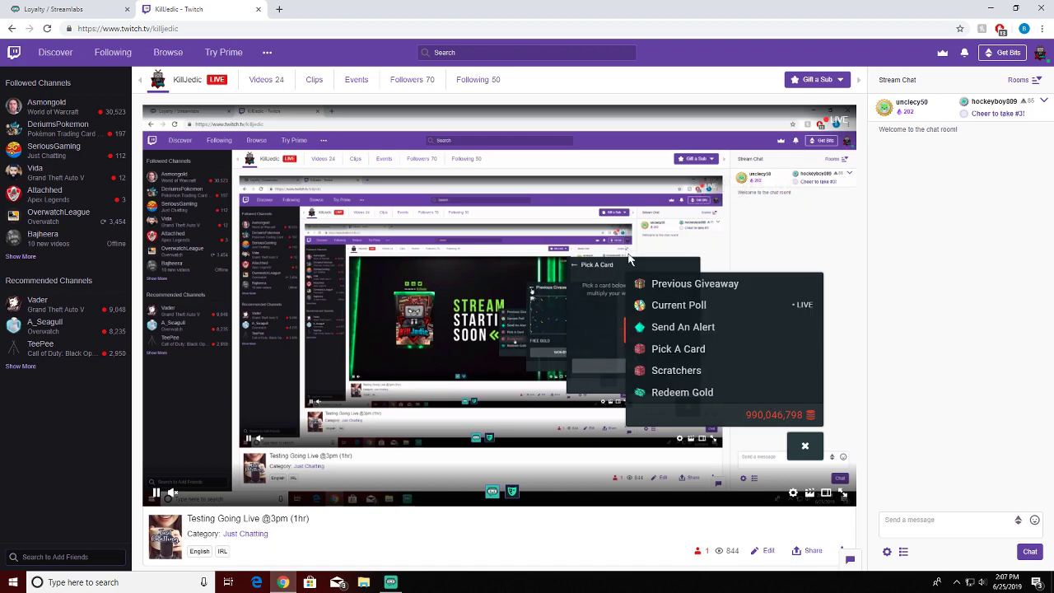
Play Scratchers with a 9,900,000 Gold wager, scratching the first three spots of the top two rows, and return to the overlay's main list
{"action": "left_click", "coordinate": [697, 370]}
{"action": "left_click", "coordinate": [681, 317]}
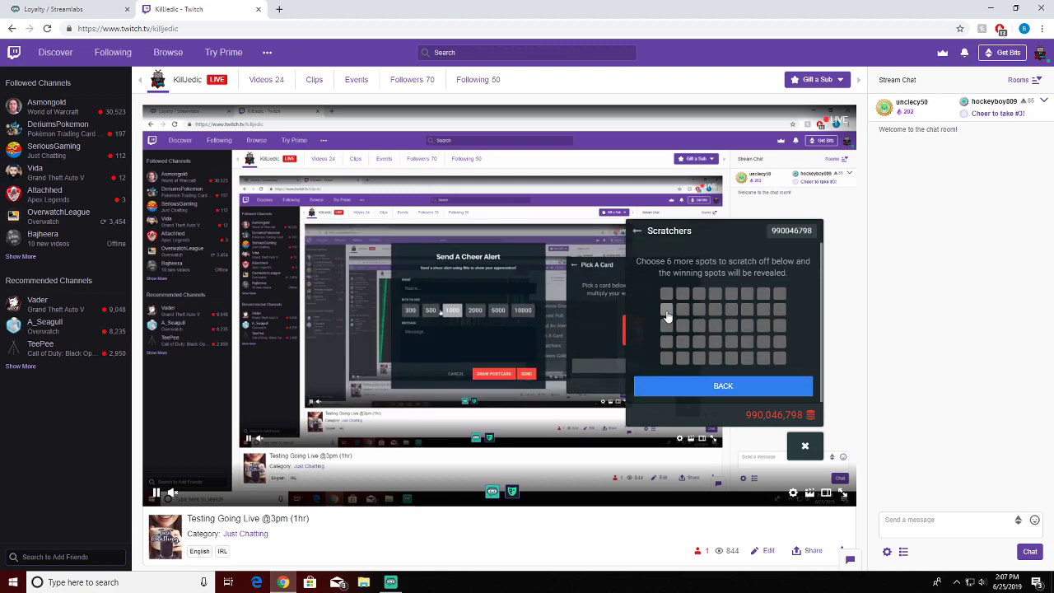
{"action": "left_click", "coordinate": [666, 310]}
{"action": "left_click", "coordinate": [666, 293]}
{"action": "left_click", "coordinate": [682, 294]}
{"action": "left_click", "coordinate": [683, 309]}
{"action": "left_click", "coordinate": [700, 309]}
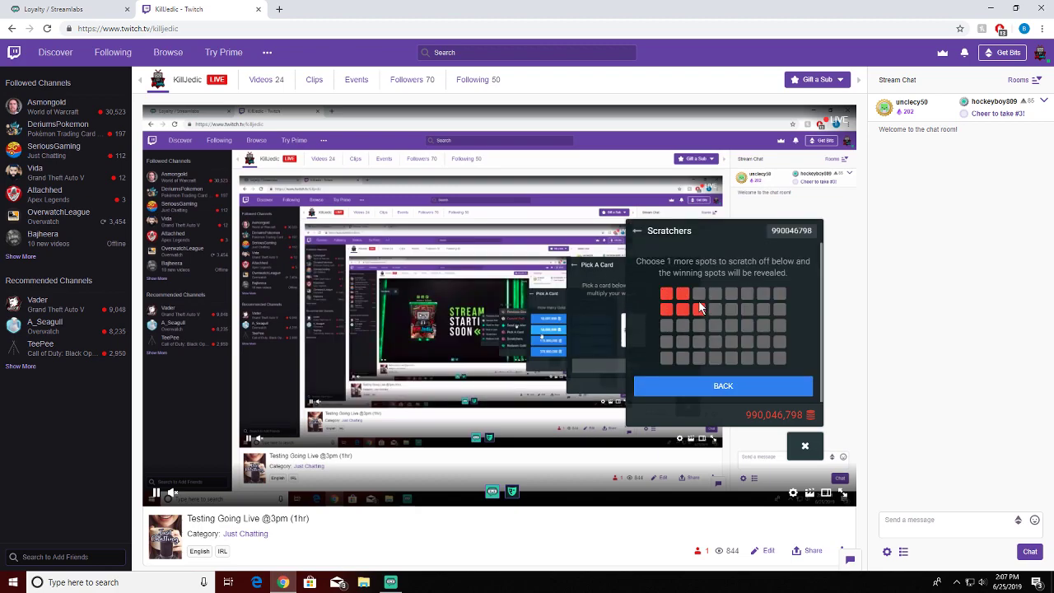
{"action": "left_click", "coordinate": [700, 293]}
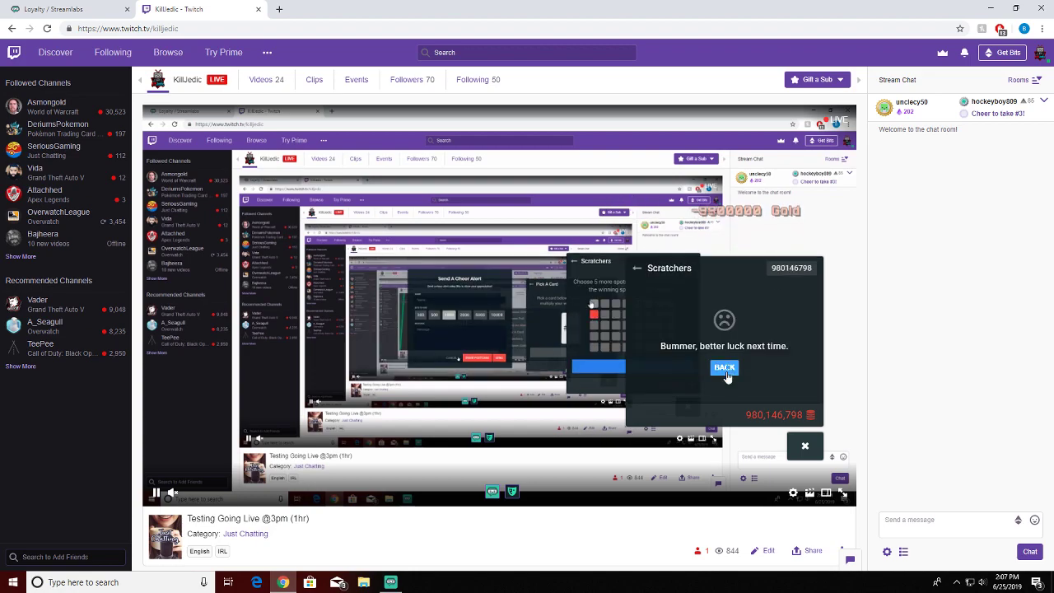
{"action": "left_click", "coordinate": [727, 367]}
{"action": "left_click", "coordinate": [639, 260]}
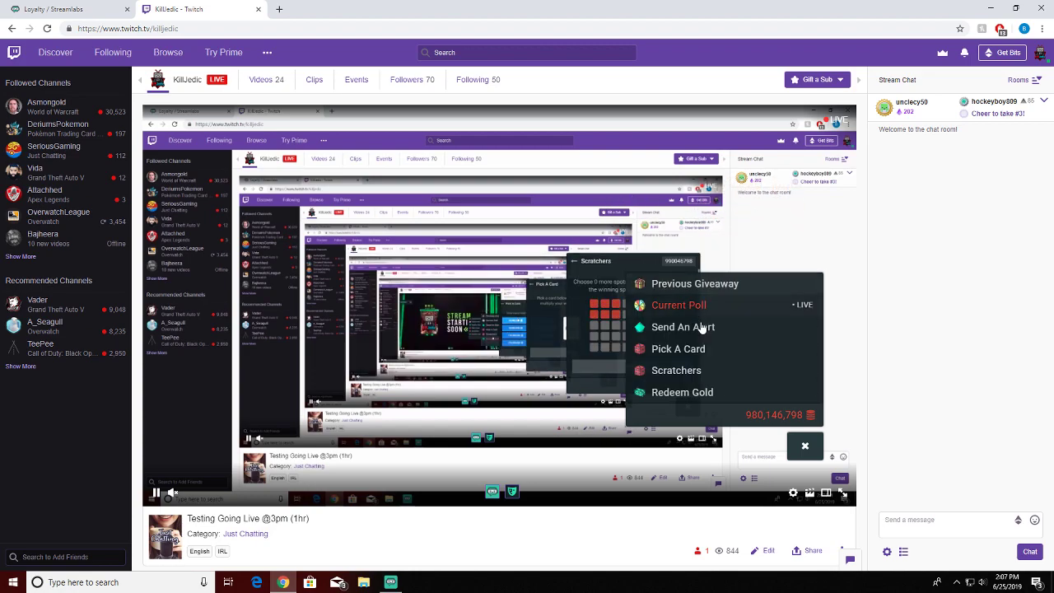
Browse the rewards offered under Redeem Gold in the stream overlay
{"action": "left_click", "coordinate": [719, 395]}
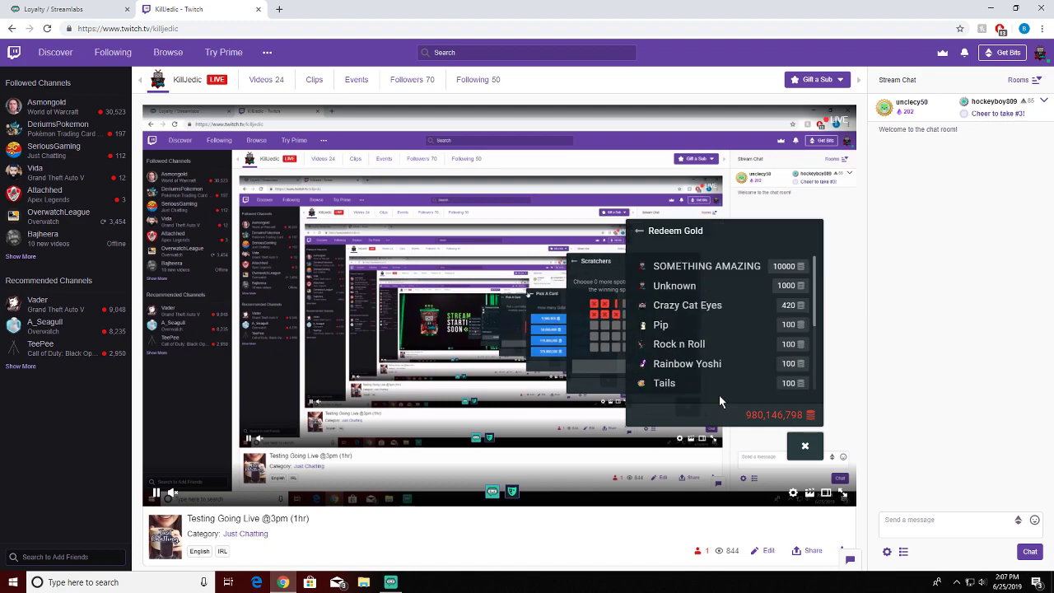
{"action": "scroll", "coordinate": [696, 384], "scroll_direction": "down", "scroll_amount": 6}
{"action": "scroll", "coordinate": [698, 363], "scroll_direction": "down", "scroll_amount": 3}
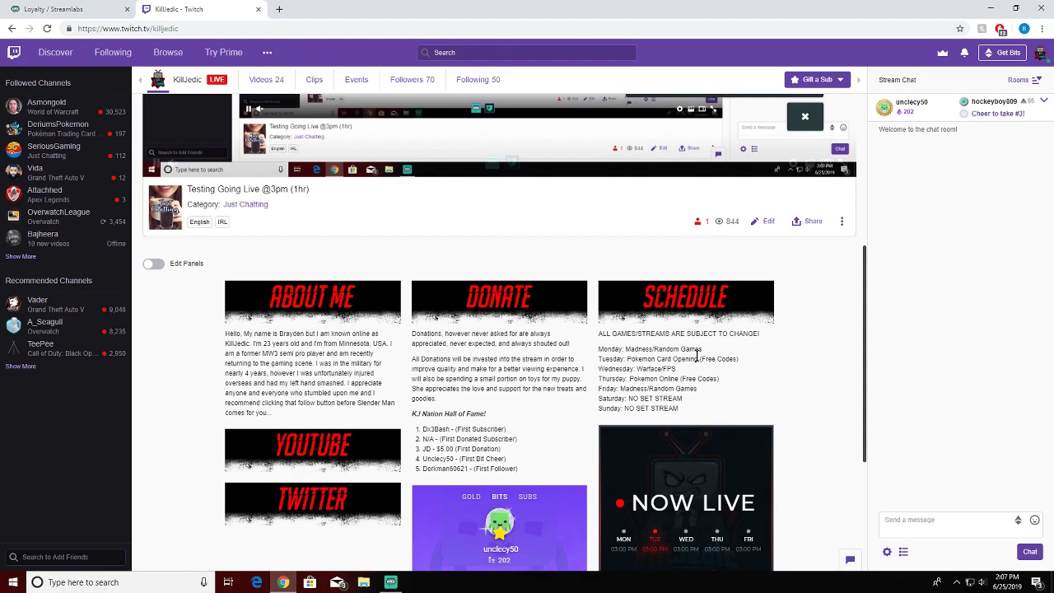
{"action": "scroll", "coordinate": [698, 363], "scroll_direction": "up", "scroll_amount": 5}
Switch to the Streamlabs loyalty page and sort the managed users by points, highest first
{"action": "left_click", "coordinate": [135, 8]}
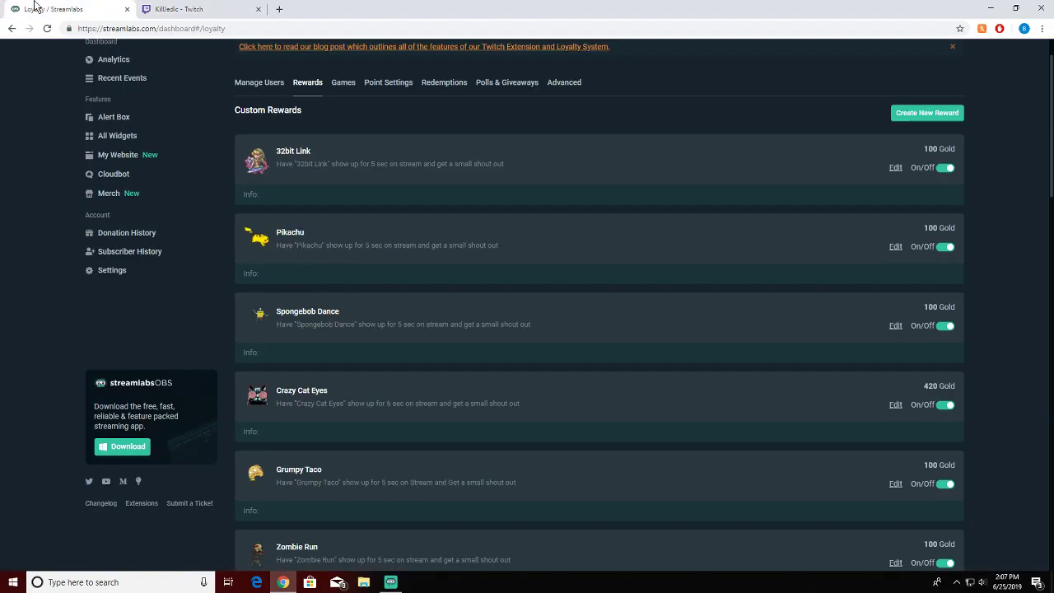
{"action": "left_click", "coordinate": [257, 83]}
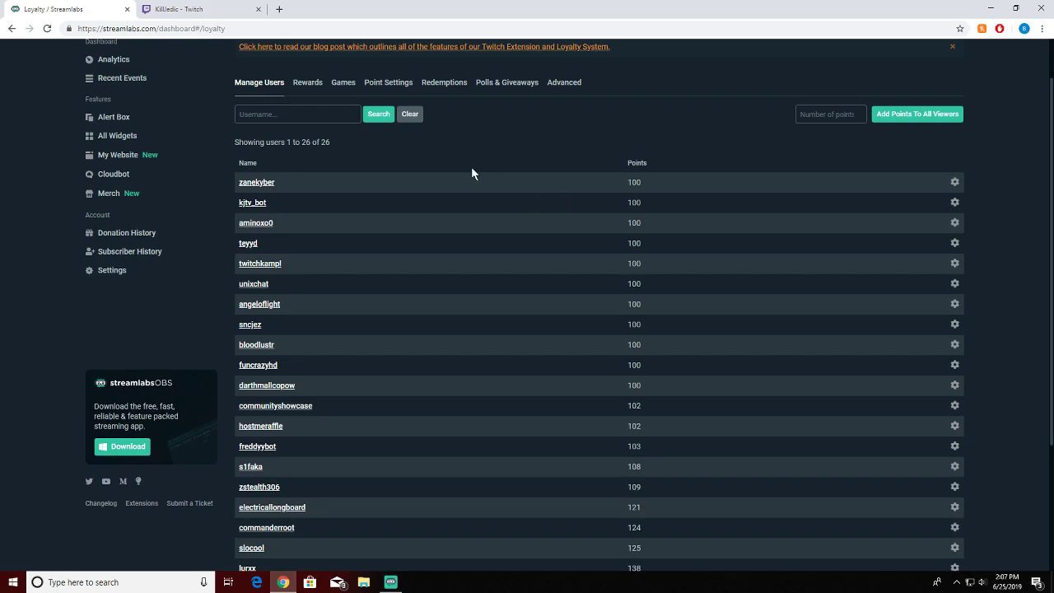
{"action": "left_click", "coordinate": [643, 164]}
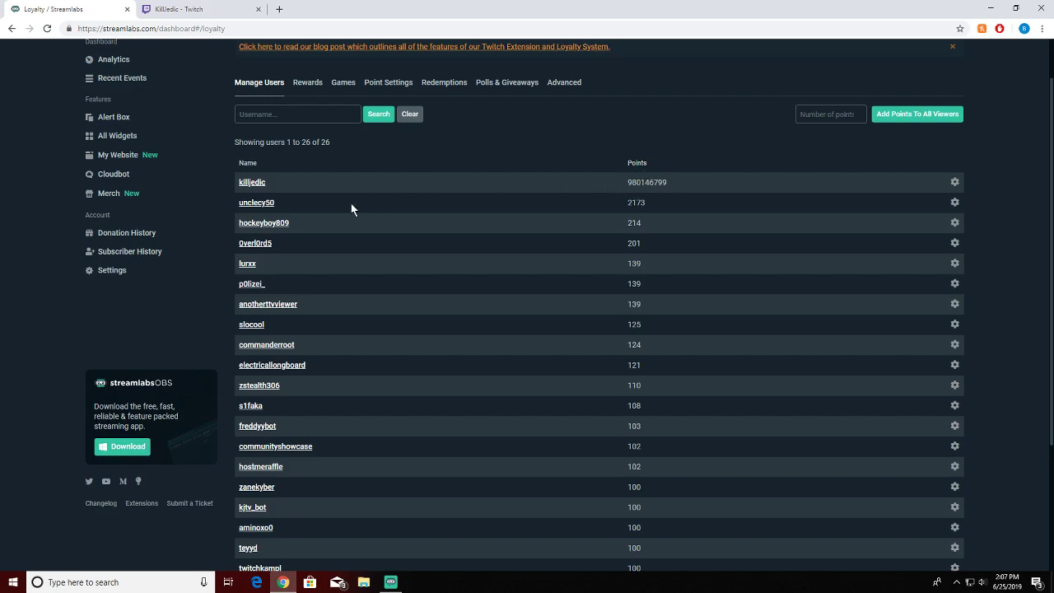
{"action": "scroll", "coordinate": [351, 239], "scroll_direction": "up", "scroll_amount": 1}
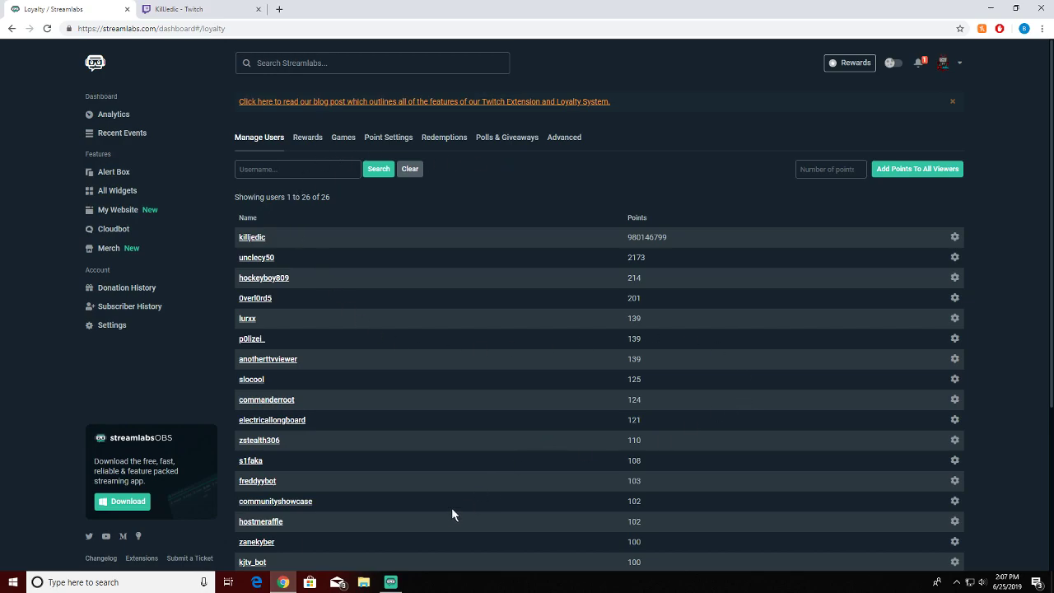
Distribute 10 points to all viewers and look over the user list
{"action": "left_click", "coordinate": [391, 581]}
{"action": "left_click", "coordinate": [284, 583]}
{"action": "left_click", "coordinate": [832, 174]}
{"action": "type", "text": "100"}
{"action": "key", "text": "BackSpace"}
{"action": "left_click", "coordinate": [909, 170]}
{"action": "left_click", "coordinate": [952, 92]}
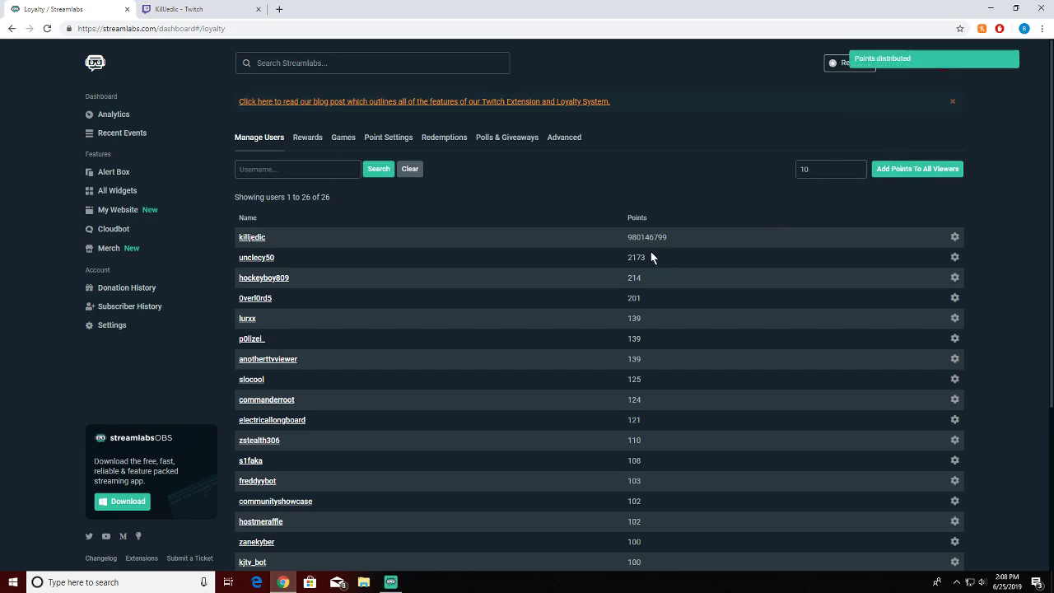
{"action": "scroll", "coordinate": [646, 492], "scroll_direction": "down", "scroll_amount": 5}
{"action": "scroll", "coordinate": [647, 492], "scroll_direction": "up", "scroll_amount": 5}
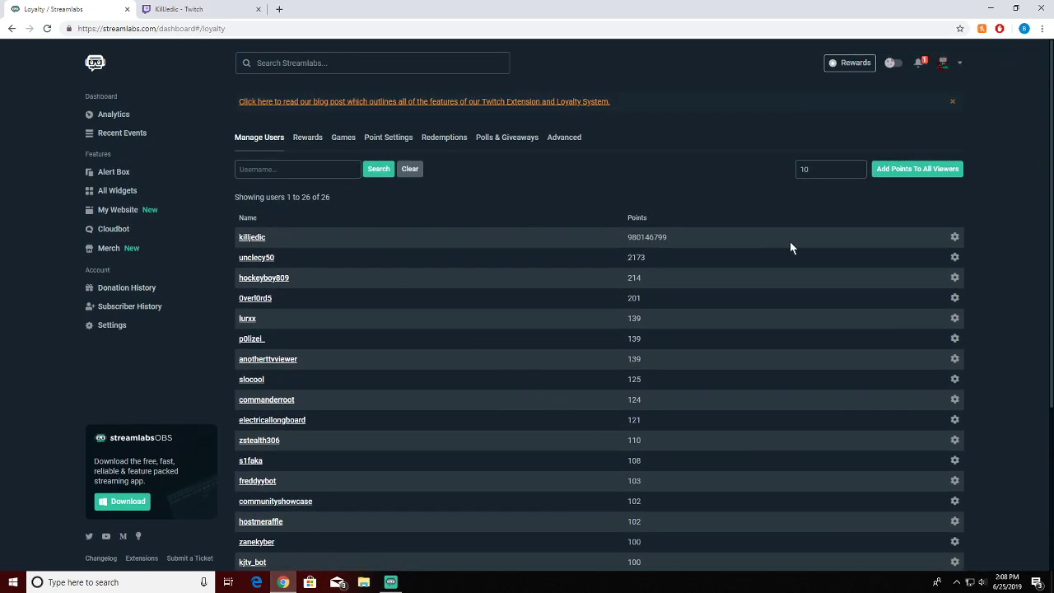
Add 100 points to the first listed user's balance and save the adjustment
{"action": "left_click", "coordinate": [954, 237]}
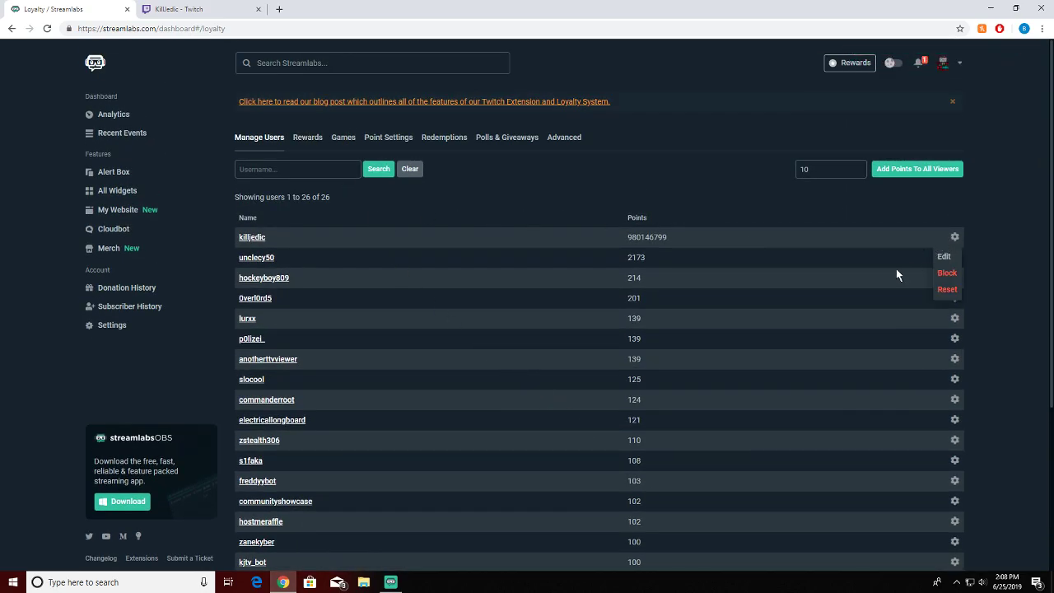
{"action": "left_click", "coordinate": [944, 256]}
{"action": "type", "text": "1"}
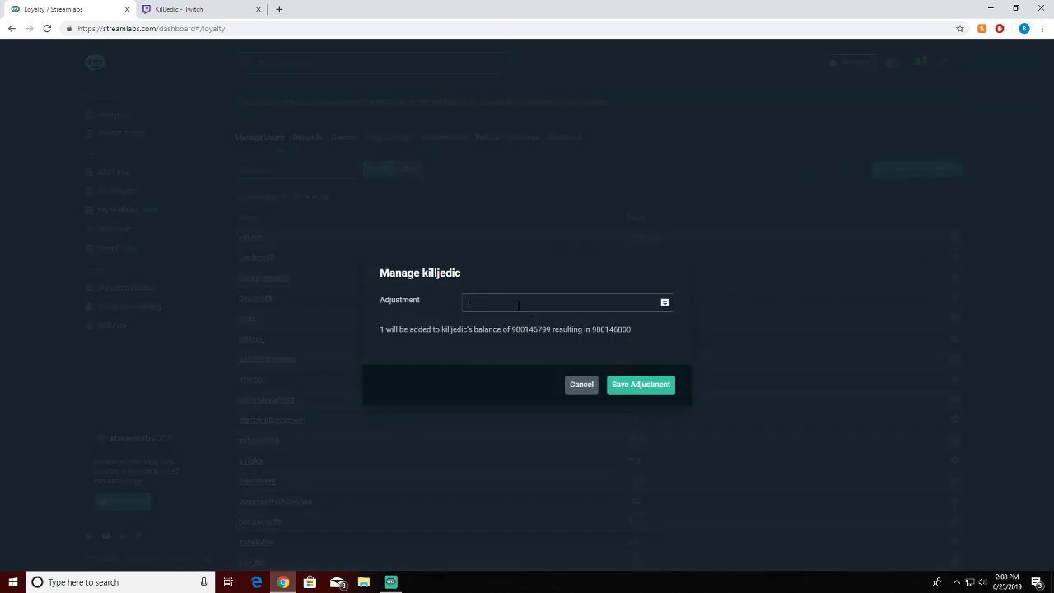
{"action": "type", "text": "100"}
{"action": "left_click", "coordinate": [650, 390]}
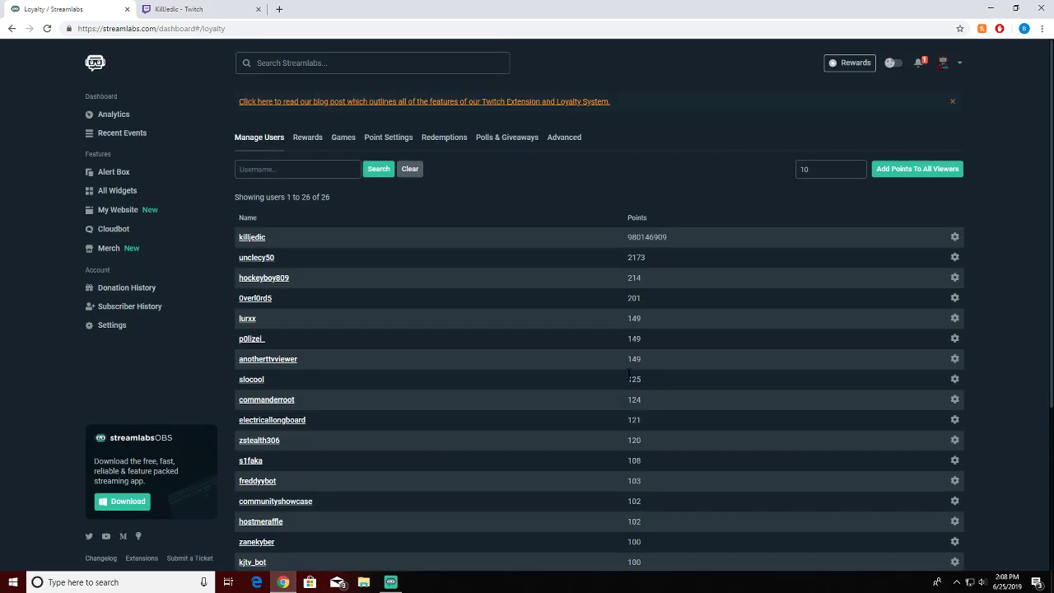
Review the custom rewards, the chest game settings and the point settings including the custom block list
{"action": "left_click", "coordinate": [322, 144]}
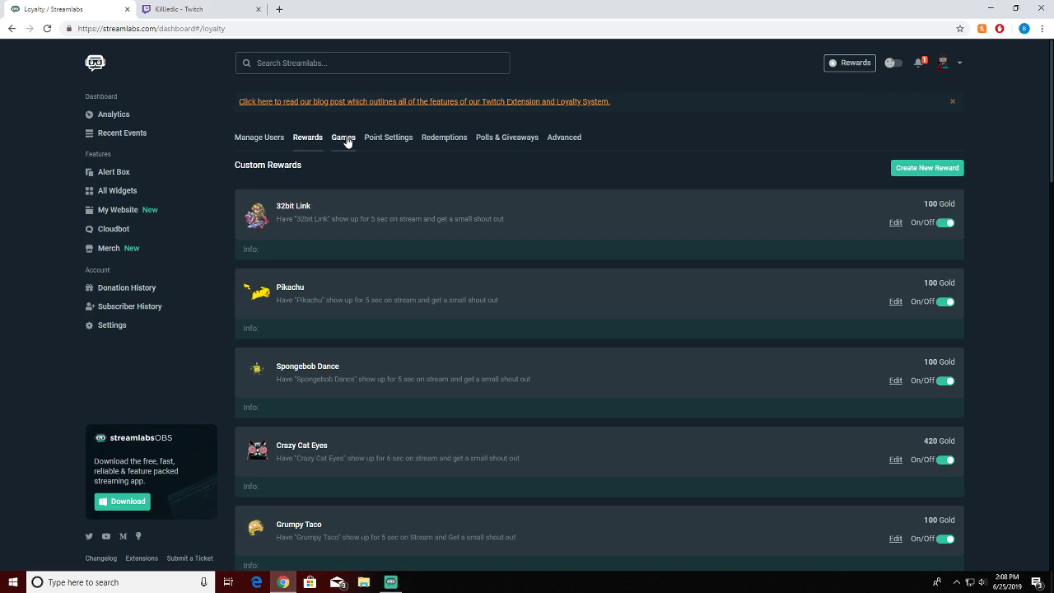
{"action": "left_click", "coordinate": [346, 141]}
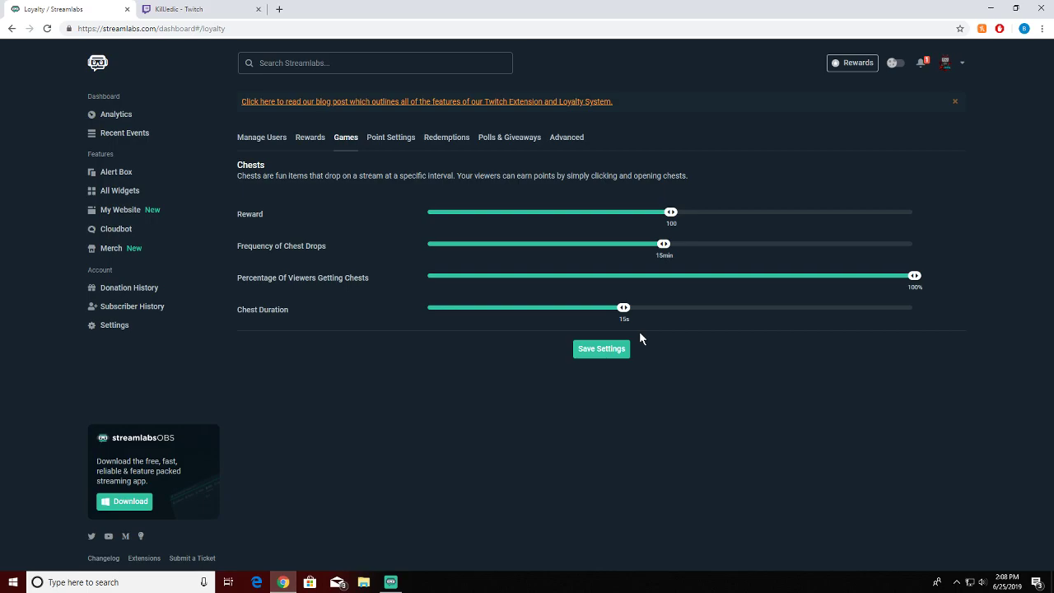
{"action": "left_click", "coordinate": [387, 139]}
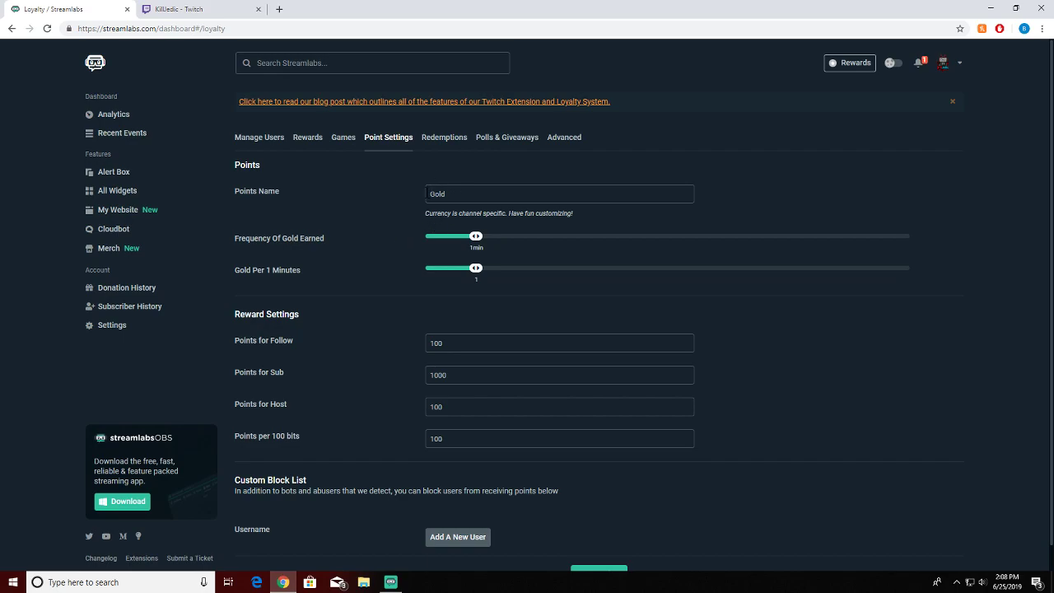
{"action": "scroll", "coordinate": [445, 257], "scroll_direction": "down", "scroll_amount": 1}
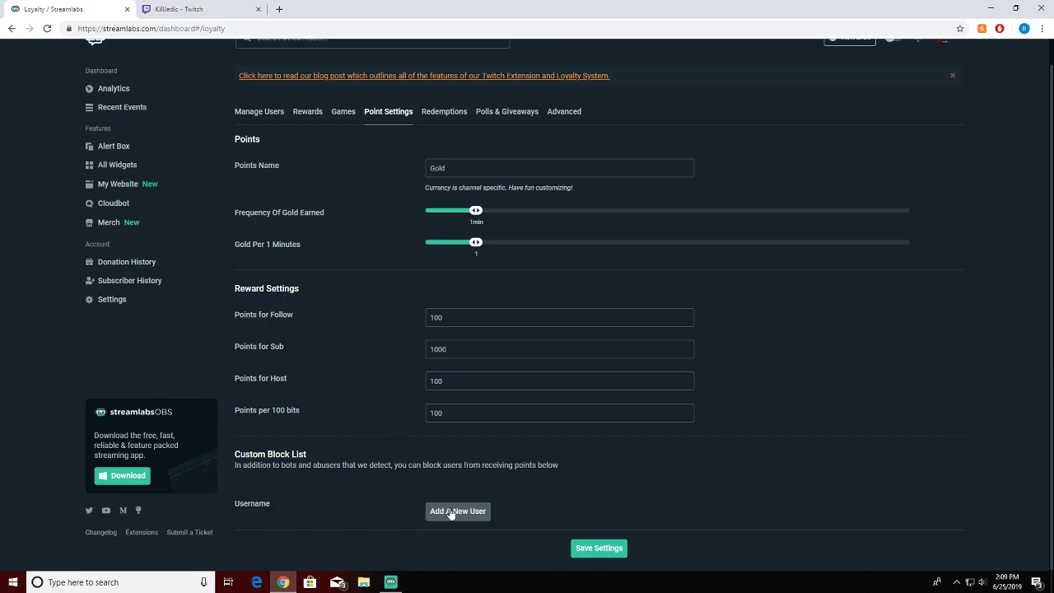
Check the Gold leaderboard panel on the Twitch channel page and return to the Streamlabs loyalty page
{"action": "left_click", "coordinate": [179, 9]}
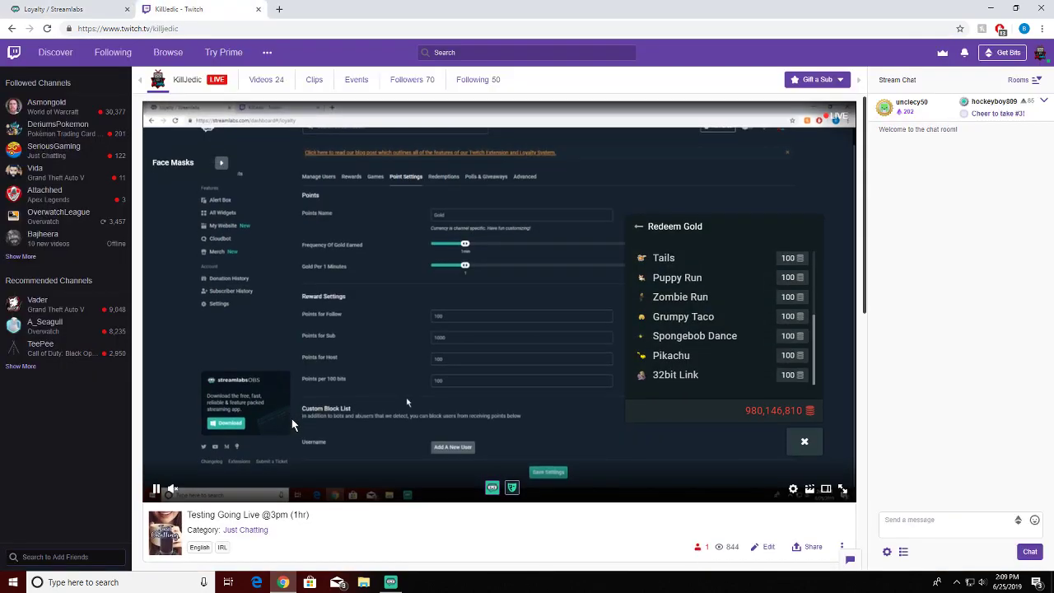
{"action": "scroll", "coordinate": [373, 350], "scroll_direction": "down", "scroll_amount": 10}
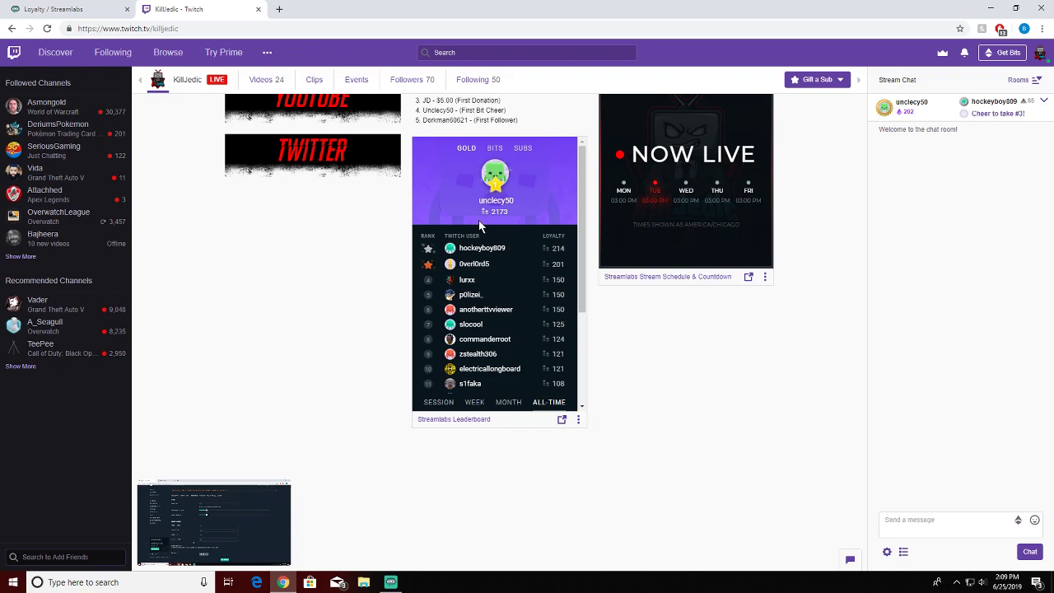
{"action": "left_click", "coordinate": [54, 9]}
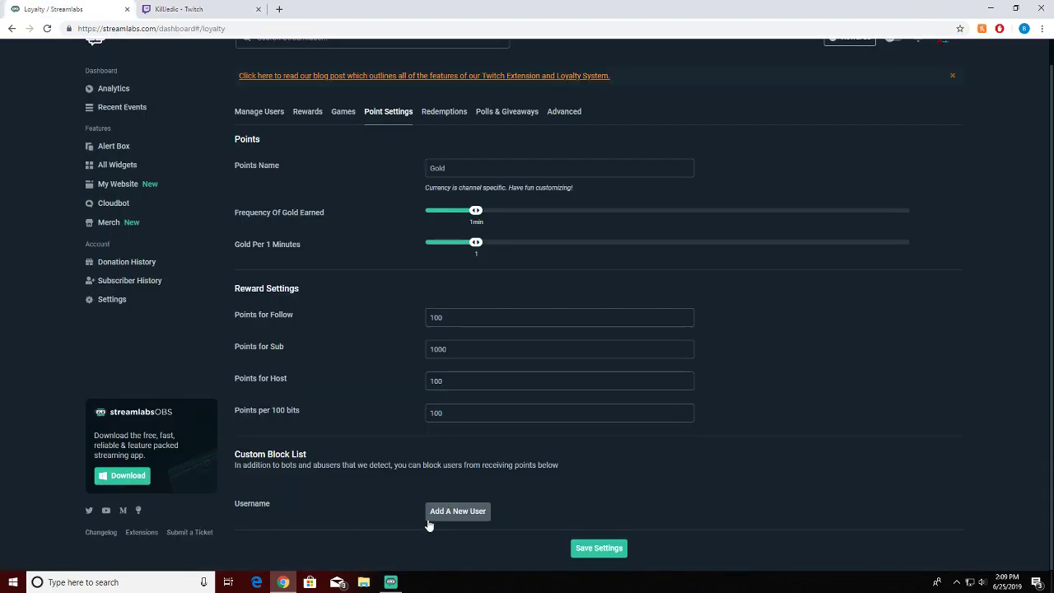
Examine the redemption history with its users, dates, and accepted and refunded columns
{"action": "left_click", "coordinate": [445, 113]}
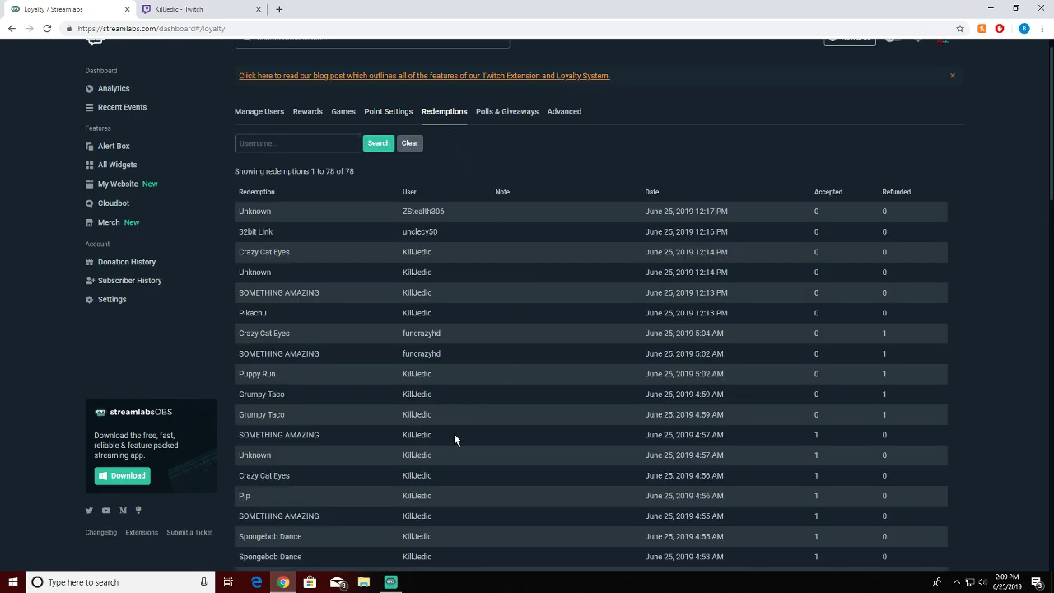
{"action": "scroll", "coordinate": [454, 434], "scroll_direction": "down", "scroll_amount": 3}
{"action": "scroll", "coordinate": [453, 435], "scroll_direction": "up", "scroll_amount": 4}
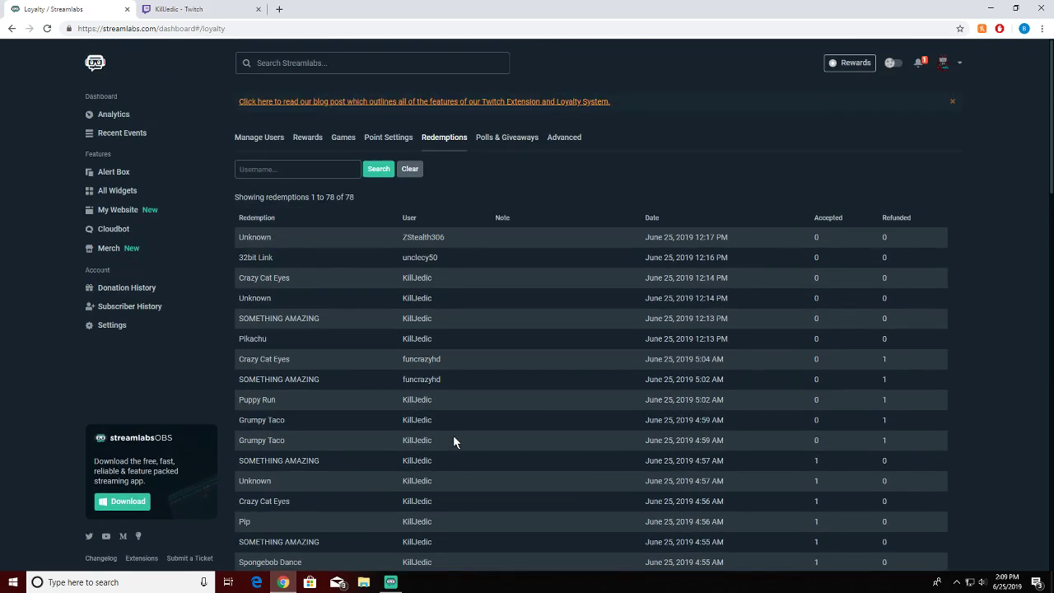
{"action": "scroll", "coordinate": [453, 432], "scroll_direction": "down", "scroll_amount": 5}
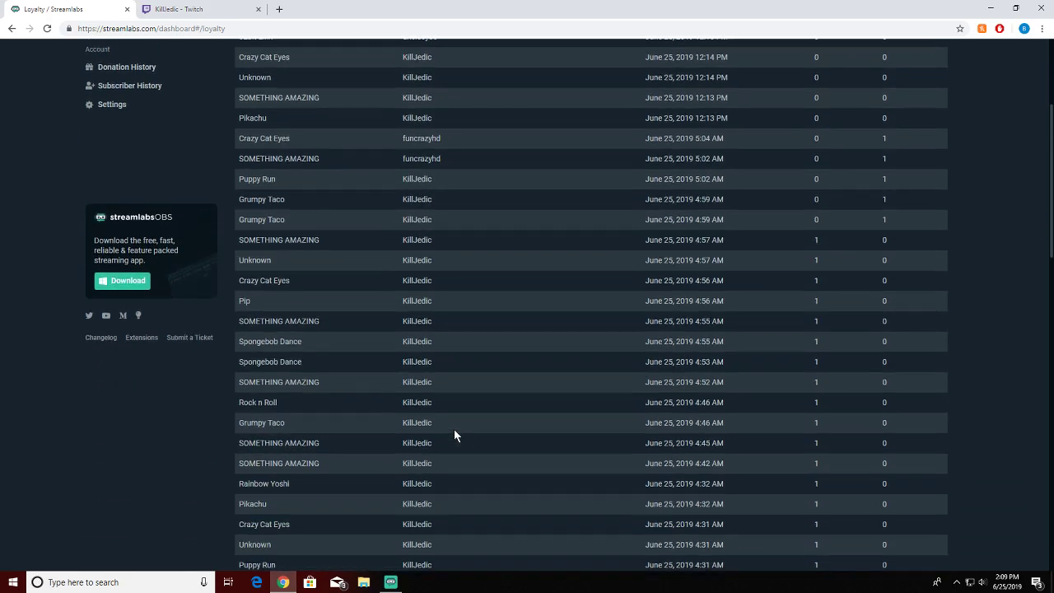
{"action": "scroll", "coordinate": [454, 430], "scroll_direction": "down", "scroll_amount": 3}
{"action": "scroll", "coordinate": [721, 269], "scroll_direction": "up", "scroll_amount": 8}
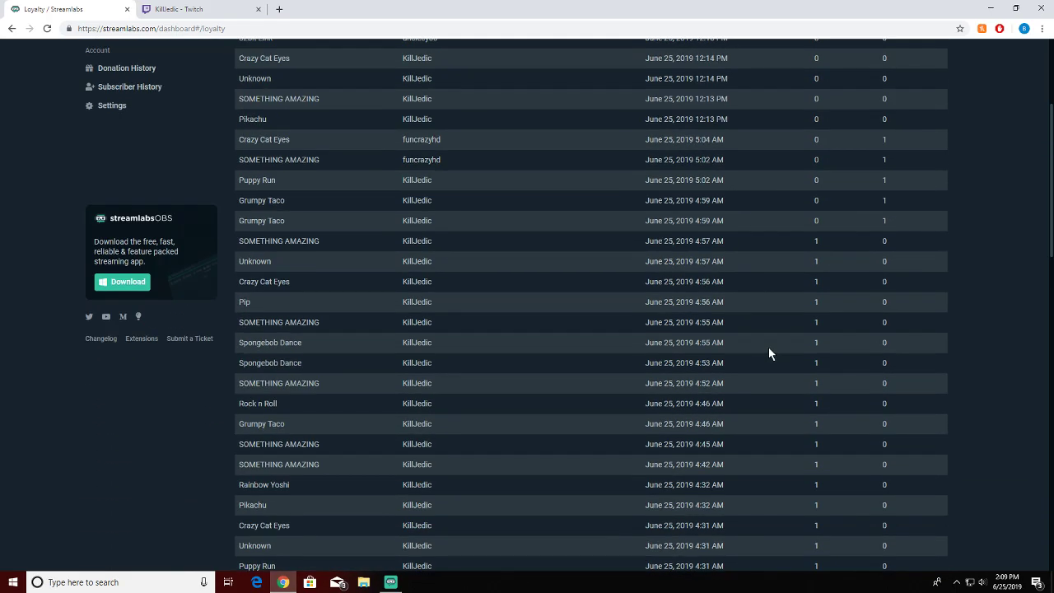
Switch to Streamlabs OBS and accept all pending reward redemptions at once
{"action": "left_click", "coordinate": [391, 582]}
{"action": "left_click", "coordinate": [104, 70]}
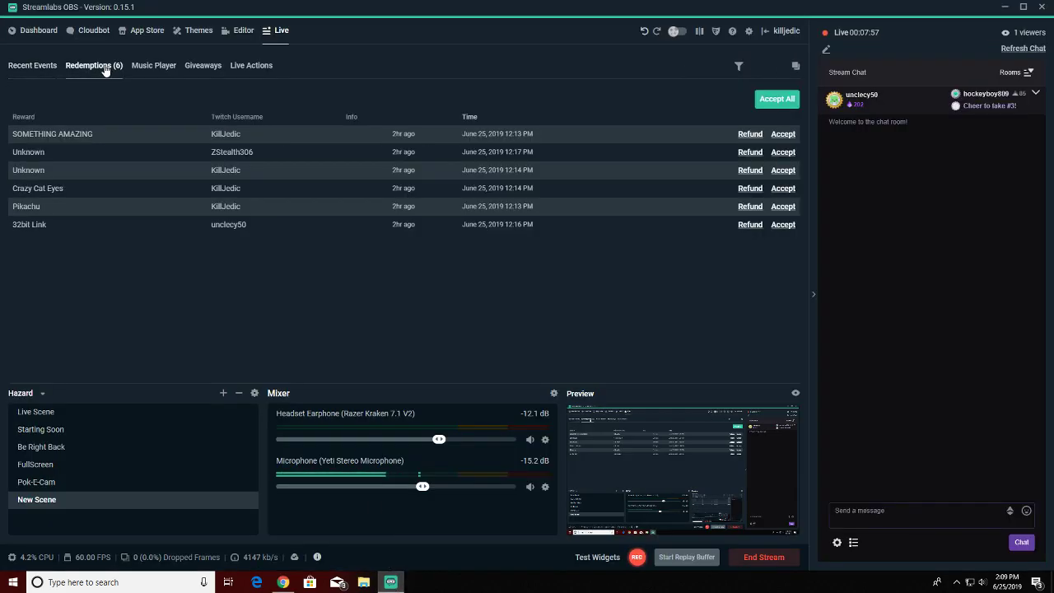
{"action": "left_click", "coordinate": [774, 100]}
{"action": "left_click", "coordinate": [532, 258]}
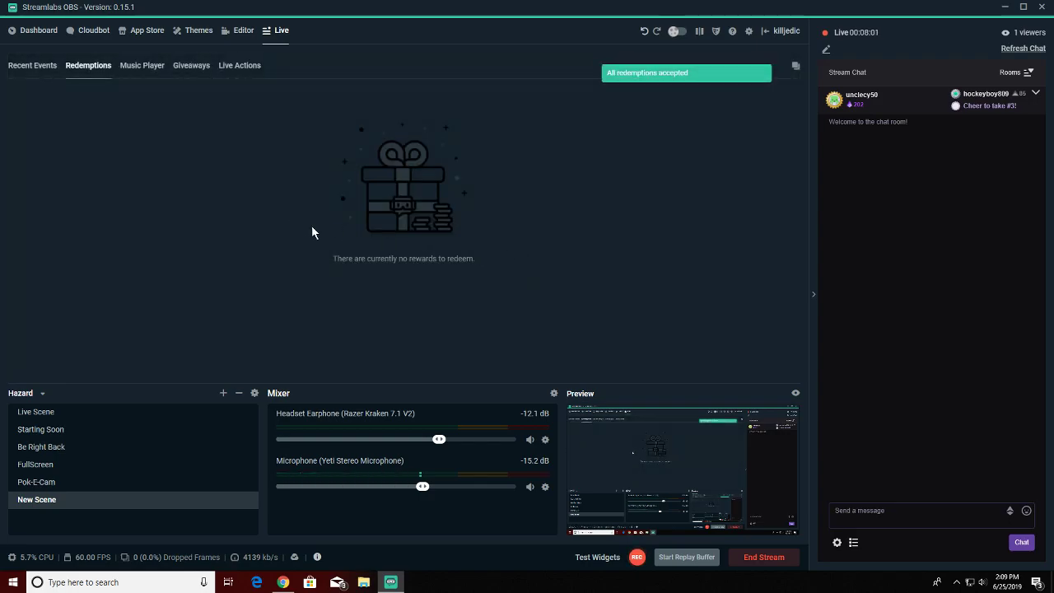
Return to the Streamlabs loyalty page in Chrome and review the polls and giveaways, the advanced options, and the custom and premade rewards
{"action": "left_click", "coordinate": [283, 582]}
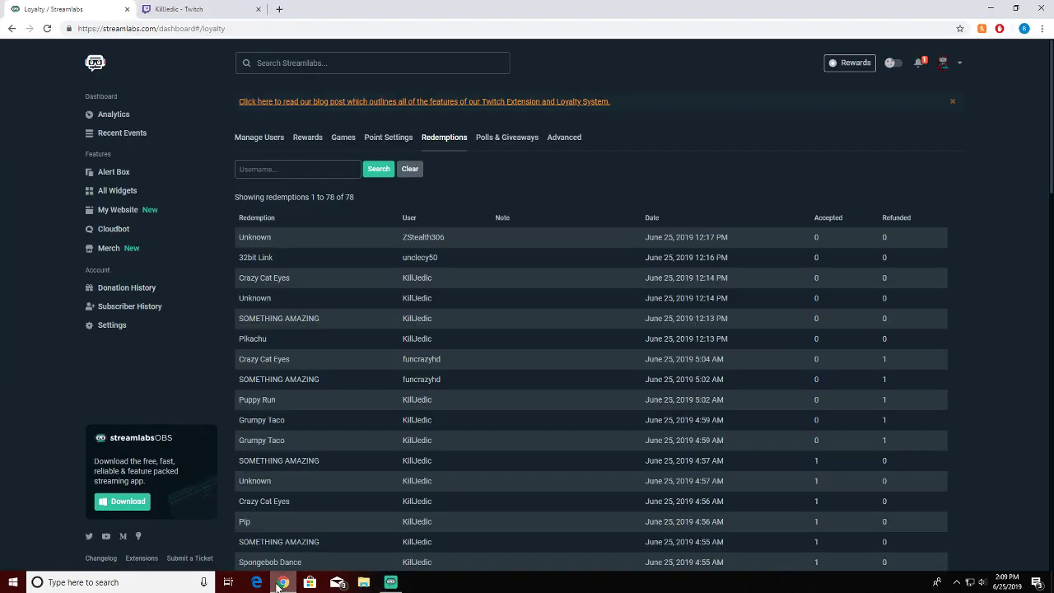
{"action": "left_click", "coordinate": [497, 137]}
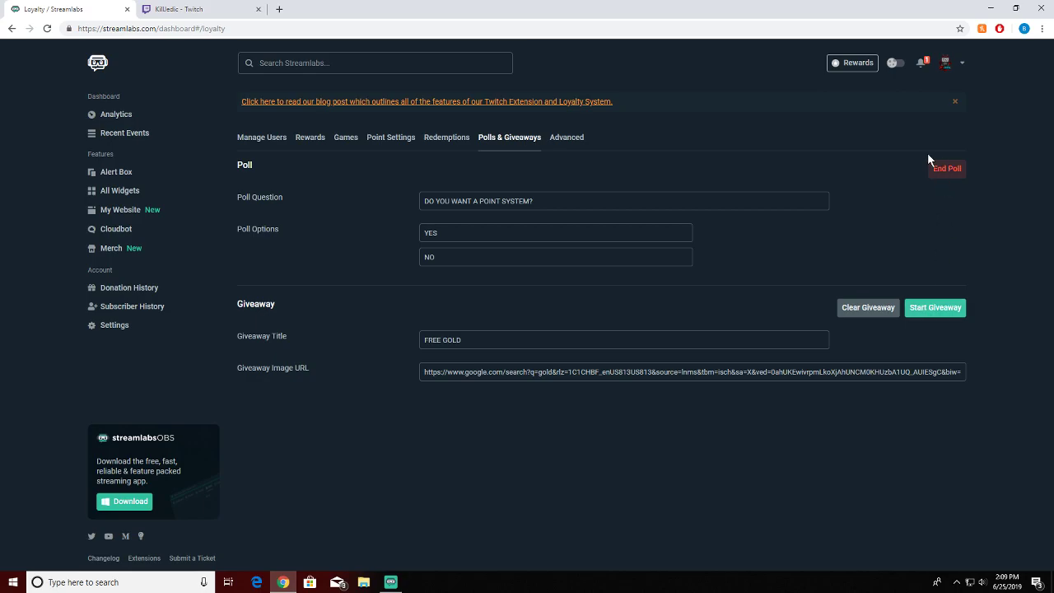
{"action": "left_click", "coordinate": [565, 138]}
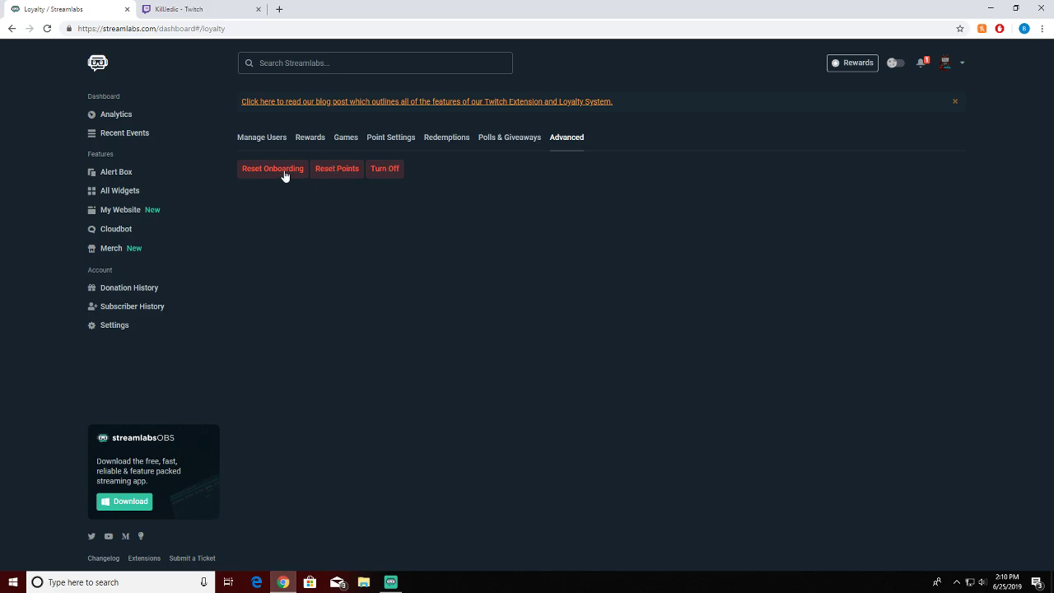
{"action": "left_click", "coordinate": [319, 140]}
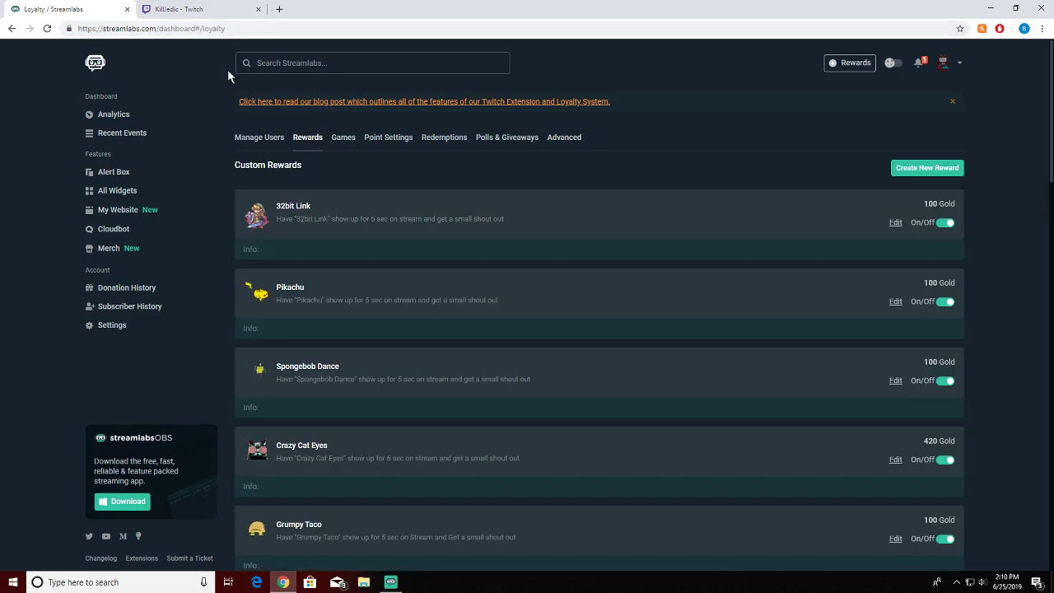
{"action": "scroll", "coordinate": [486, 223], "scroll_direction": "down", "scroll_amount": 10}
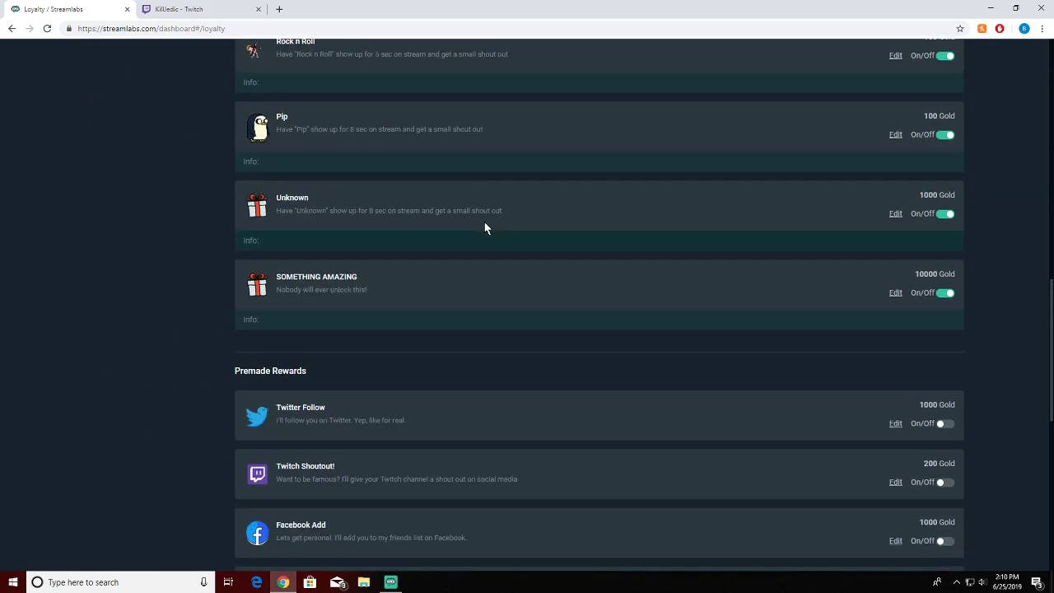
{"action": "scroll", "coordinate": [485, 229], "scroll_direction": "down", "scroll_amount": 3}
{"action": "scroll", "coordinate": [476, 212], "scroll_direction": "up", "scroll_amount": 10}
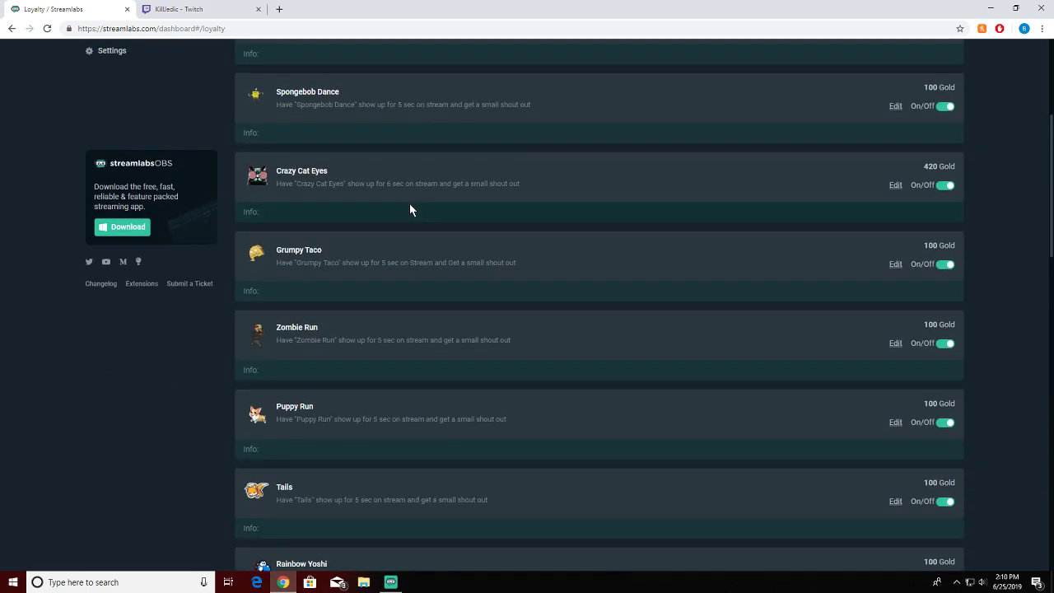
{"action": "scroll", "coordinate": [410, 210], "scroll_direction": "up", "scroll_amount": 5}
Redeem the Rainbow Yoshi reward for 100 Gold through the loyalty extension on the Twitch channel's stream
{"action": "left_click", "coordinate": [189, 9]}
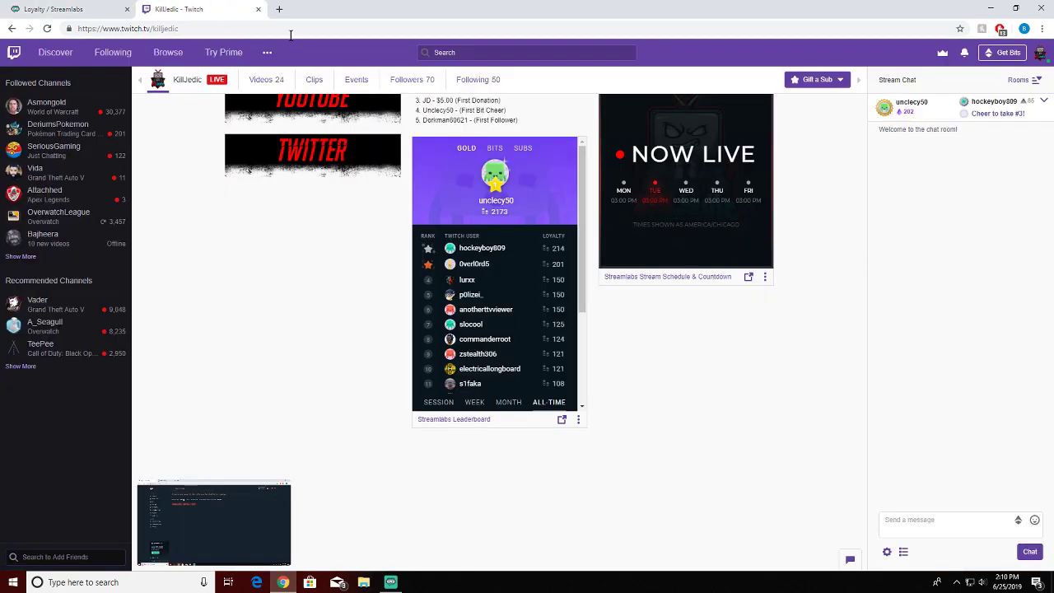
{"action": "scroll", "coordinate": [626, 318], "scroll_direction": "up", "scroll_amount": 6}
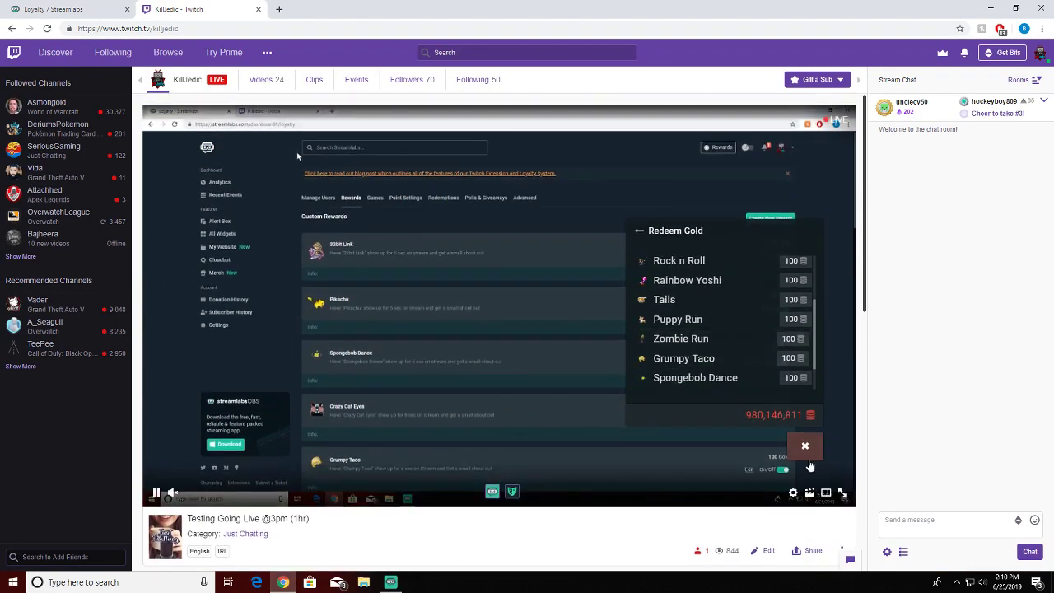
{"action": "left_click", "coordinate": [805, 448]}
{"action": "left_click", "coordinate": [805, 447]}
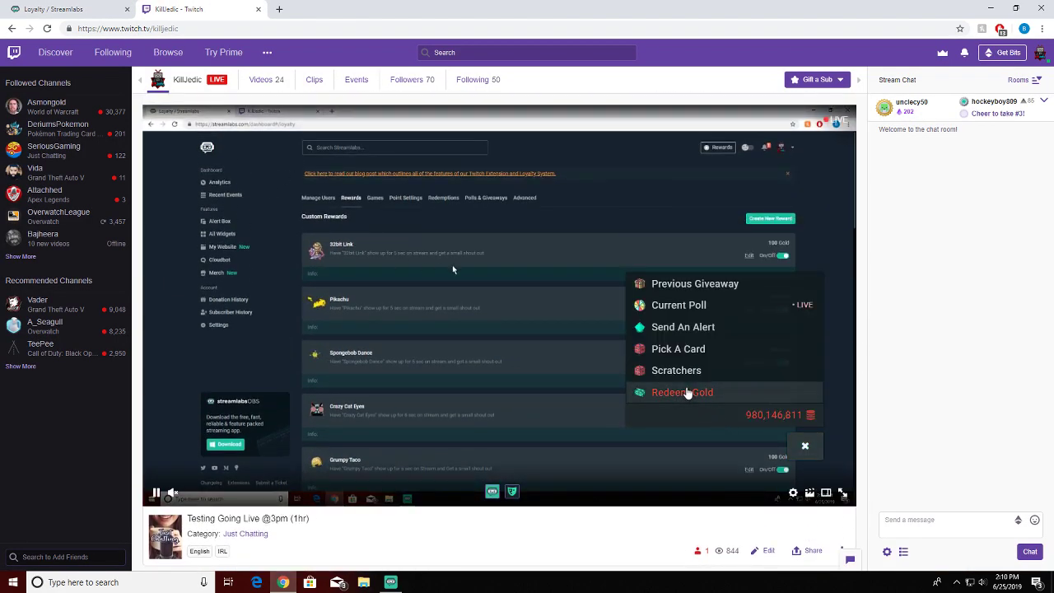
{"action": "mouse_move", "coordinate": [770, 418]}
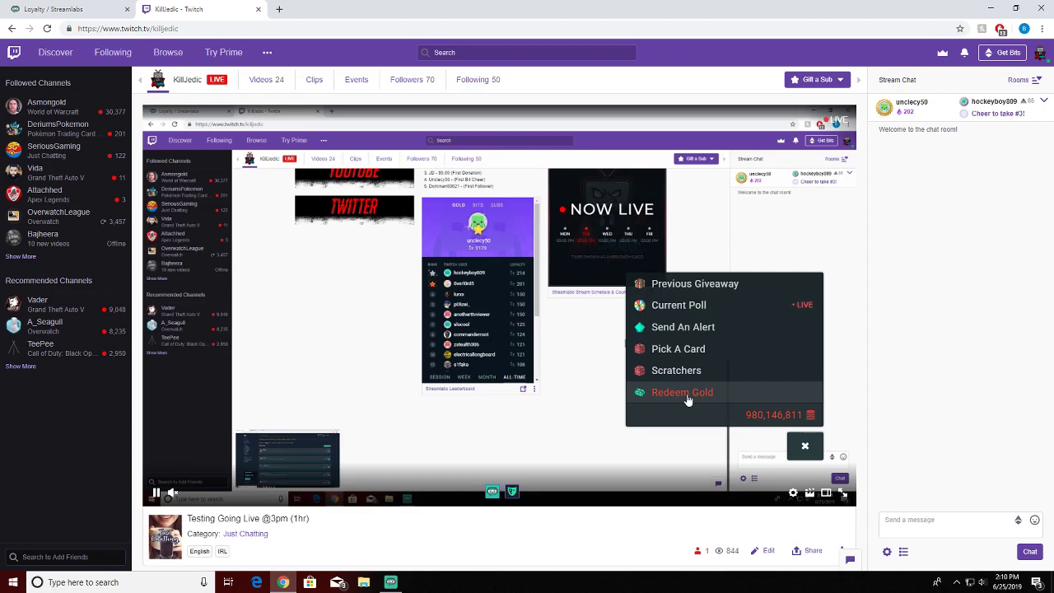
{"action": "left_click", "coordinate": [687, 393]}
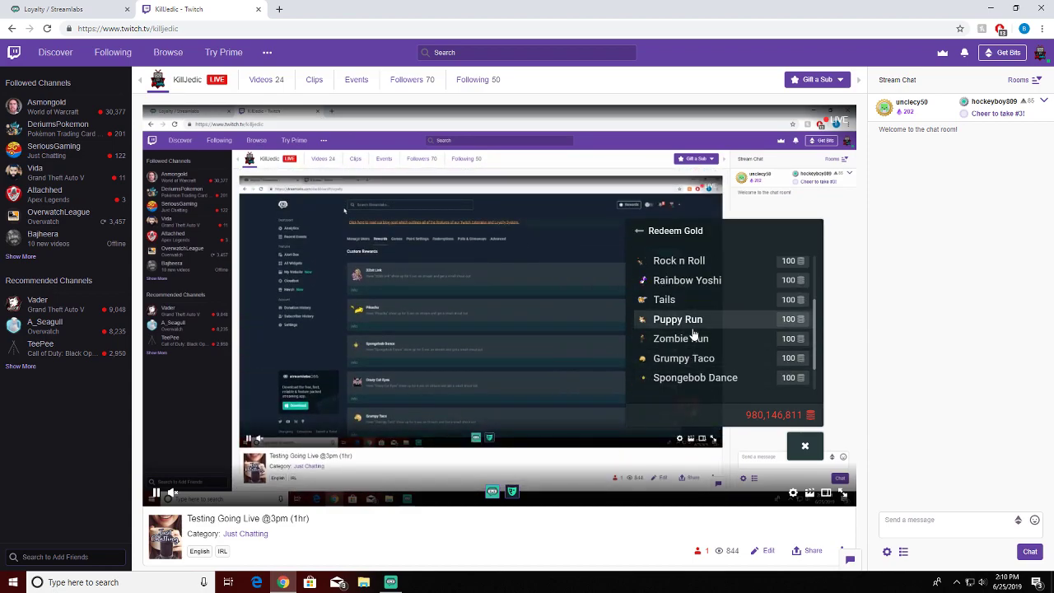
{"action": "scroll", "coordinate": [694, 333], "scroll_direction": "down", "scroll_amount": 2}
{"action": "scroll", "coordinate": [697, 334], "scroll_direction": "up", "scroll_amount": 4}
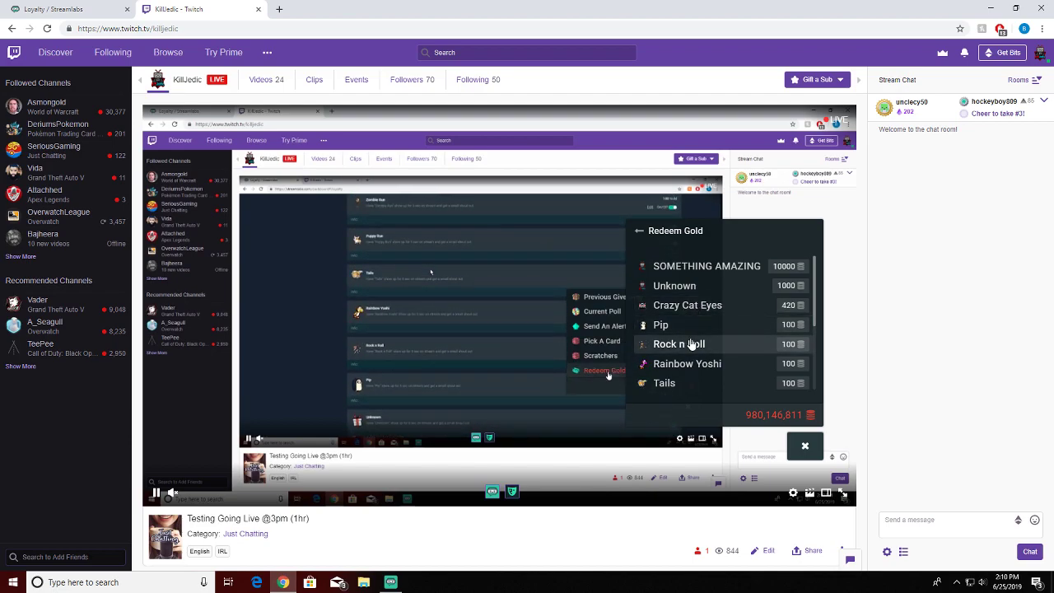
{"action": "left_click", "coordinate": [692, 363]}
{"action": "left_click", "coordinate": [725, 383]}
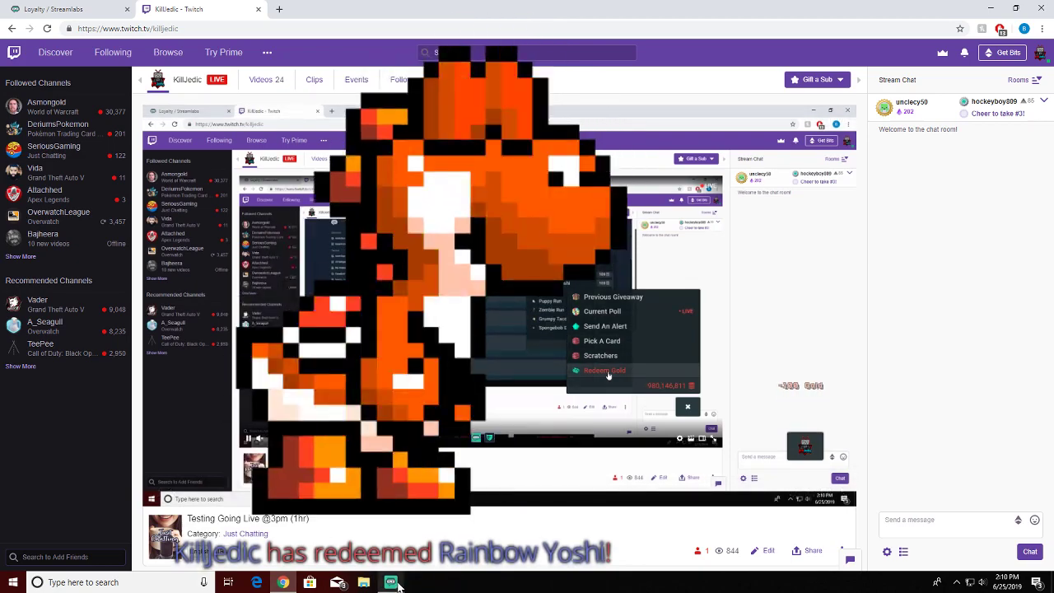
Check the pending Rainbow Yoshi redemption in Streamlabs OBS and return to the loyalty rewards page in Chrome
{"action": "left_click", "coordinate": [392, 582]}
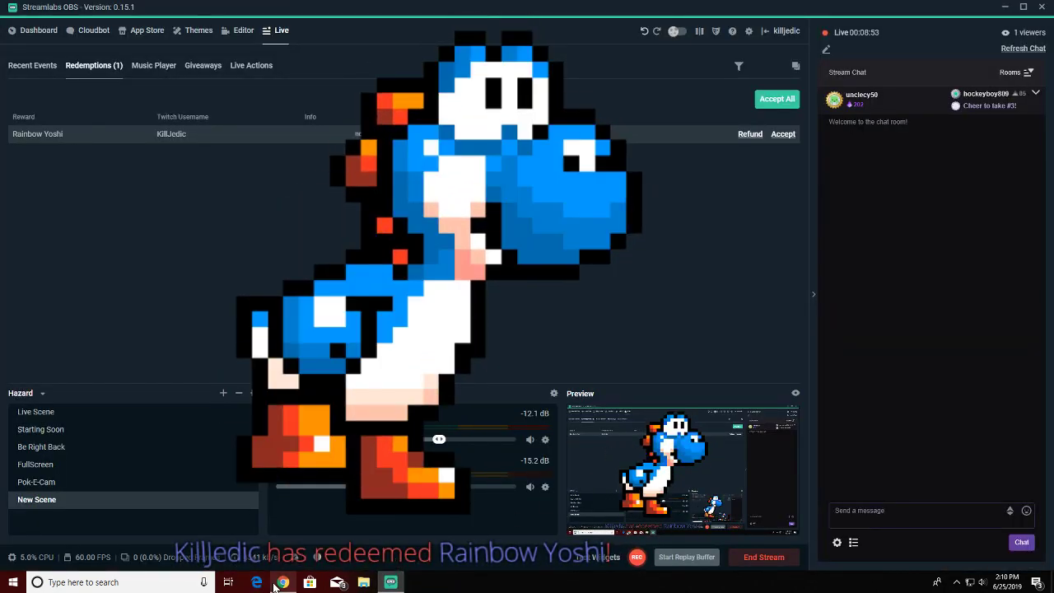
{"action": "left_click", "coordinate": [280, 582]}
{"action": "key", "text": "ctrl+1"}
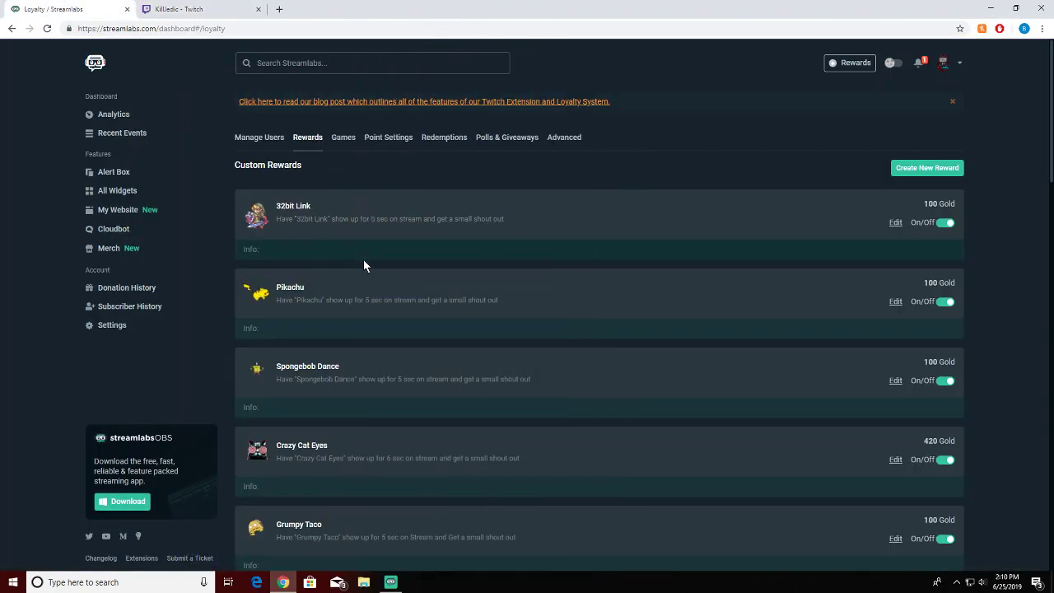
Delete the Rainbow Yoshi custom reward and check the remaining custom rewards
{"action": "scroll", "coordinate": [360, 377], "scroll_direction": "down", "scroll_amount": 7}
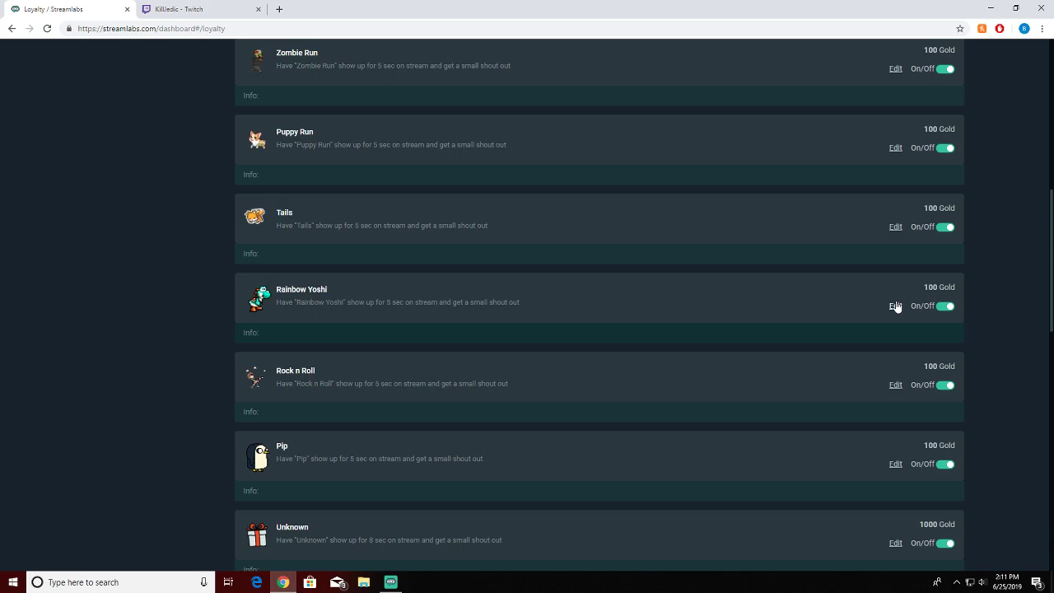
{"action": "left_click", "coordinate": [895, 305]}
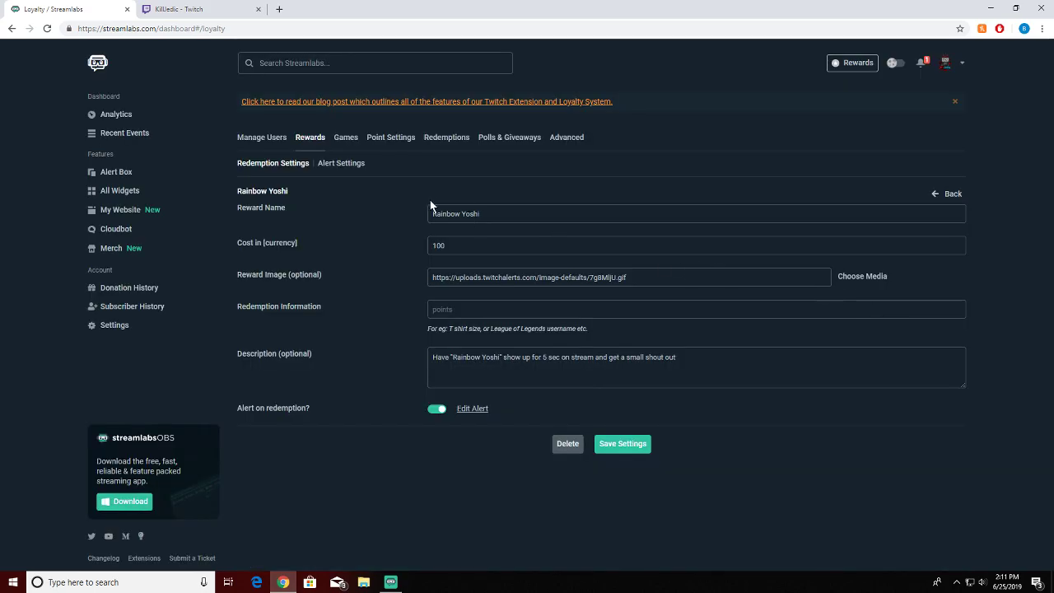
{"action": "left_click", "coordinate": [560, 444]}
{"action": "scroll", "coordinate": [535, 433], "scroll_direction": "down", "scroll_amount": 3}
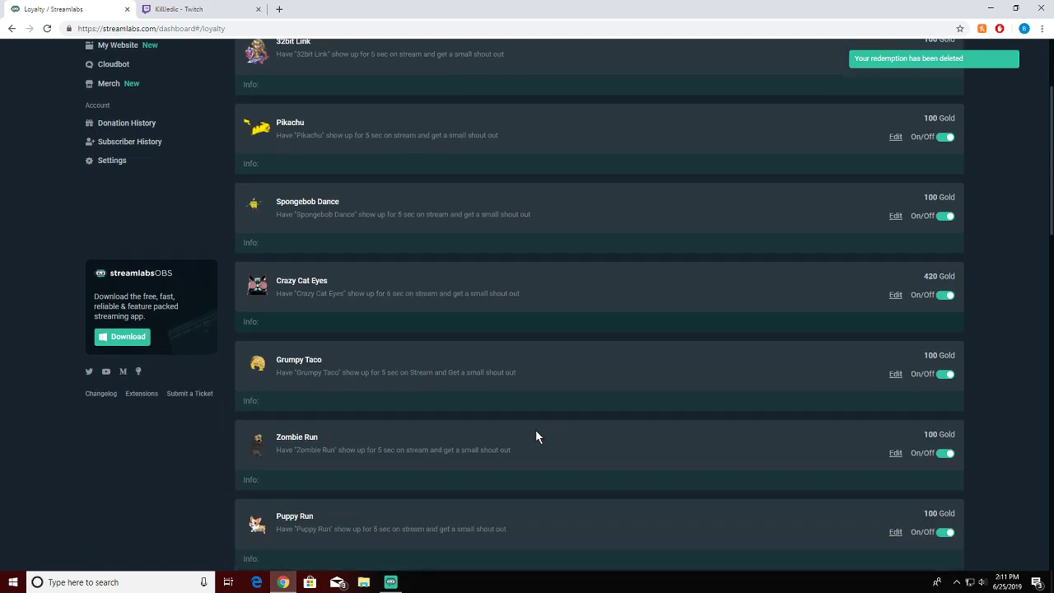
{"action": "scroll", "coordinate": [535, 430], "scroll_direction": "down", "scroll_amount": 2}
{"action": "scroll", "coordinate": [535, 429], "scroll_direction": "up", "scroll_amount": 5}
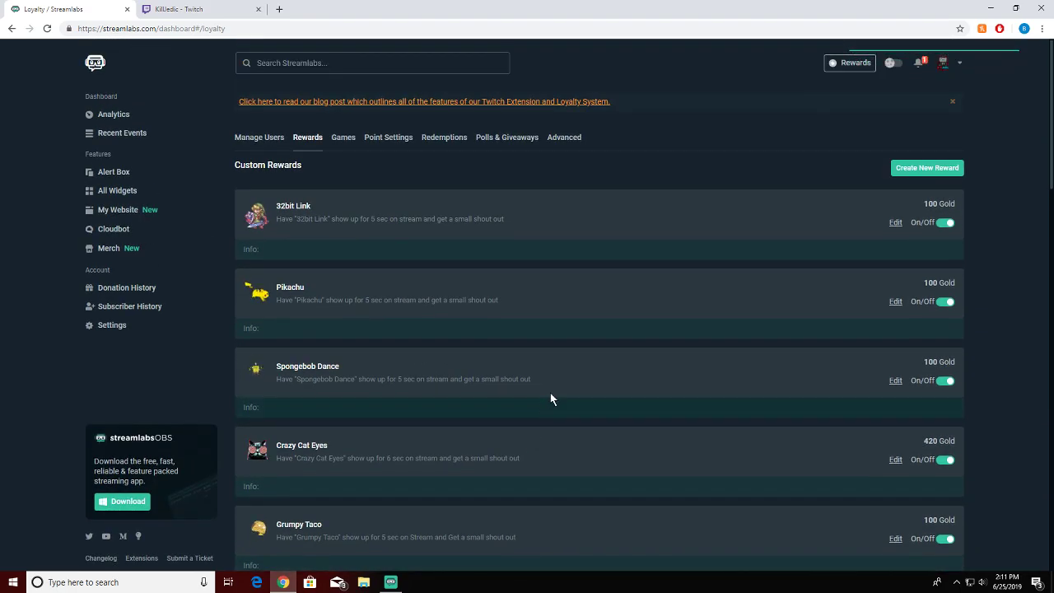
Add a custom reward named Rainbow Yoshi costing 100, described as "'Rainbow Yoshi' will appear for 5 sec and you get a small shout out"
{"action": "left_click", "coordinate": [927, 167]}
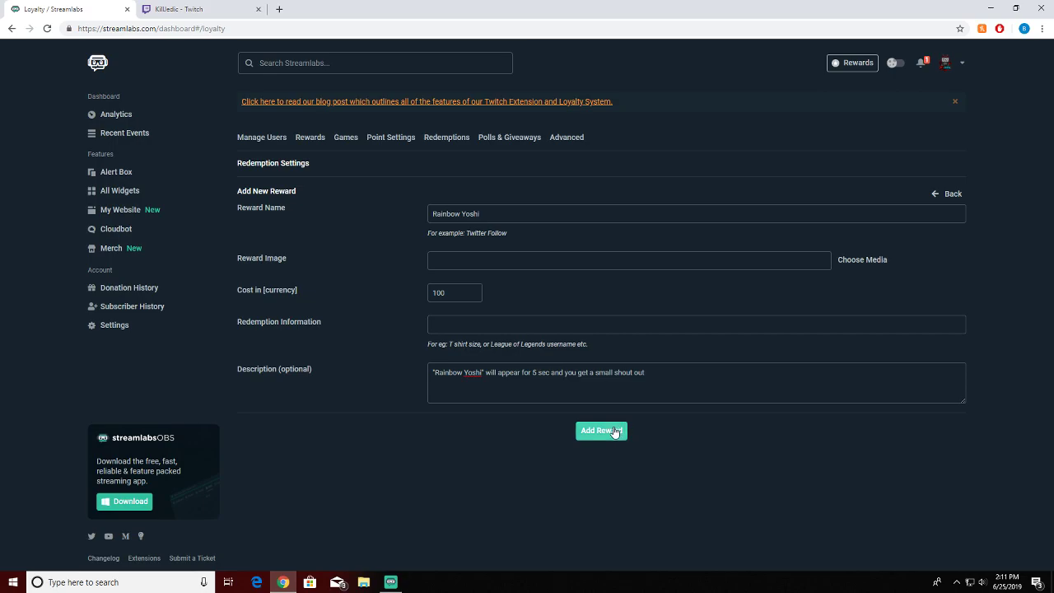
{"action": "left_click", "coordinate": [614, 432]}
Edit the new Rainbow Yoshi reward and enable its alert on redemption
{"action": "scroll", "coordinate": [489, 389], "scroll_direction": "down", "scroll_amount": 5}
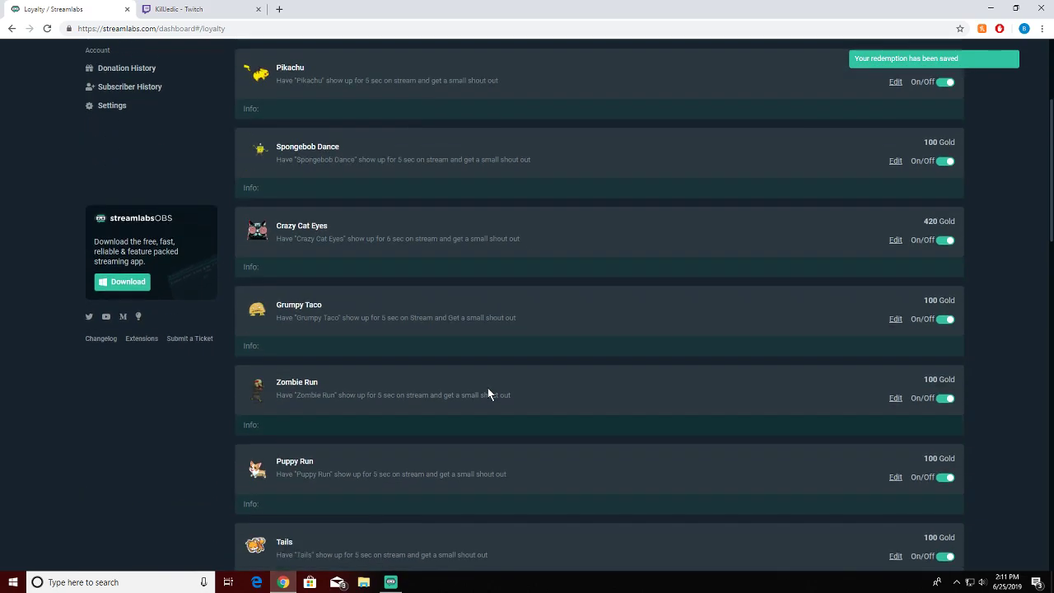
{"action": "scroll", "coordinate": [472, 396], "scroll_direction": "down", "scroll_amount": 5}
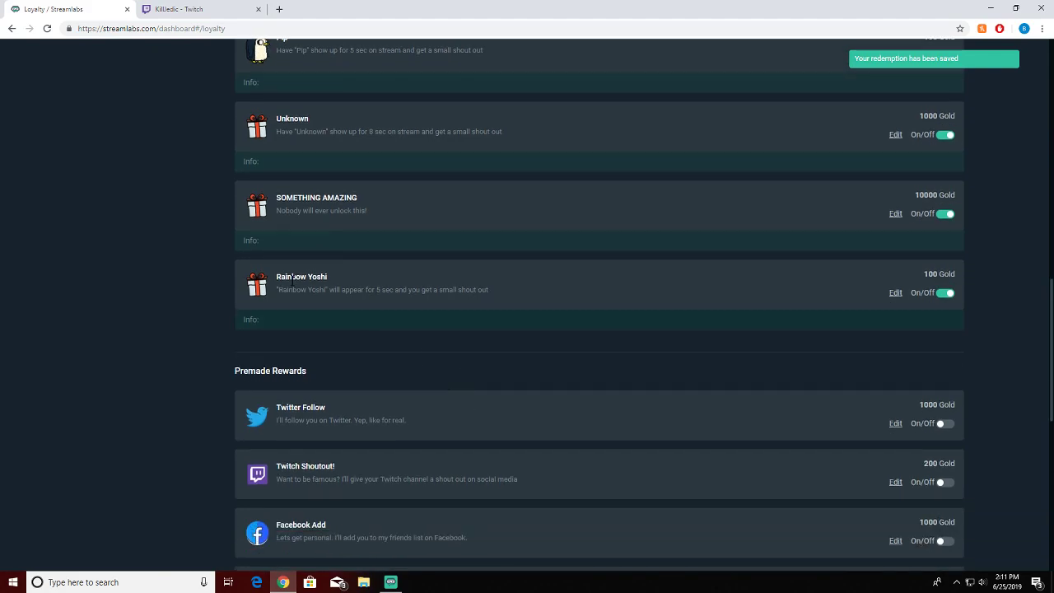
{"action": "left_click", "coordinate": [895, 293]}
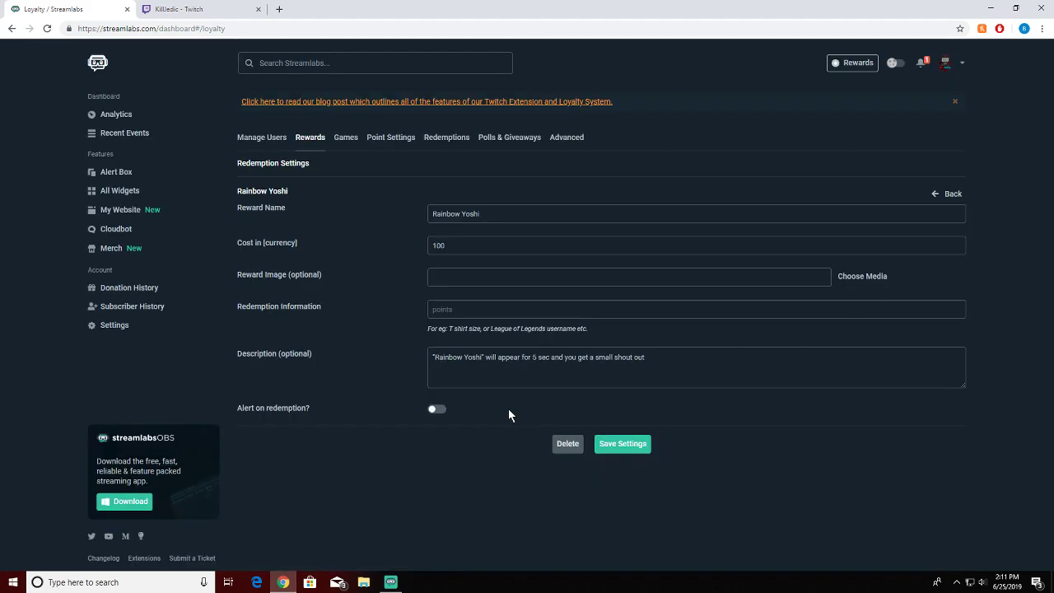
{"action": "left_click", "coordinate": [436, 410]}
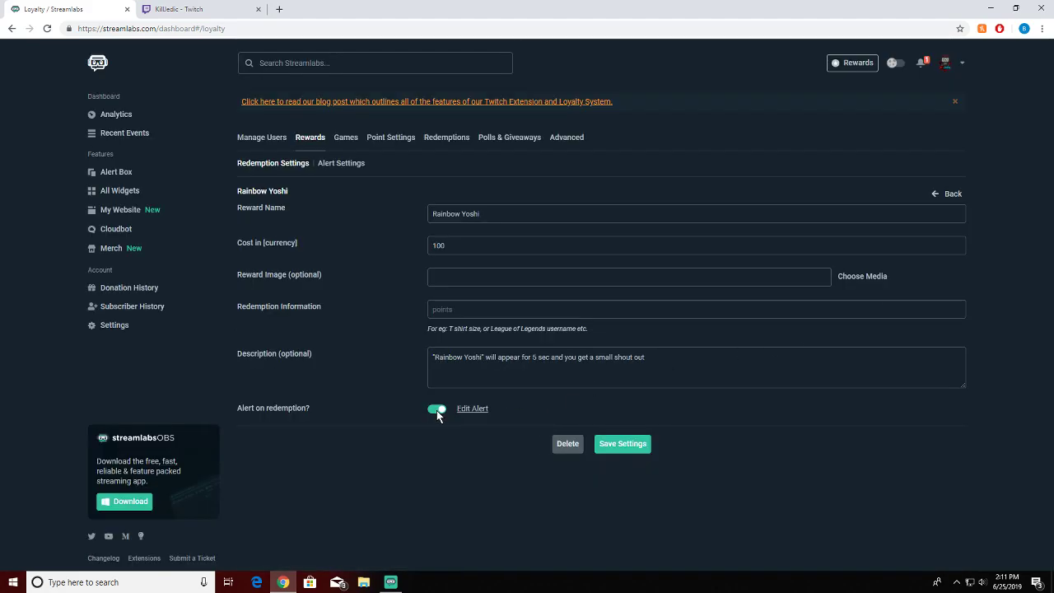
Set the Rainbow Yoshi alert's animations to Bounce In Down for entry and Bounce Out Down for exit
{"action": "left_click", "coordinate": [337, 164]}
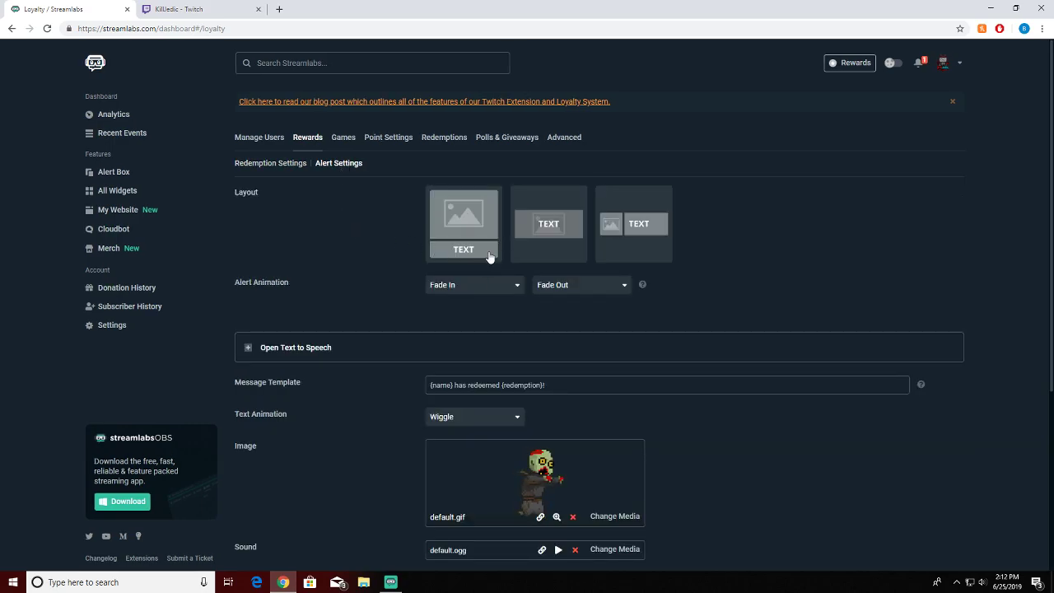
{"action": "left_click", "coordinate": [494, 285]}
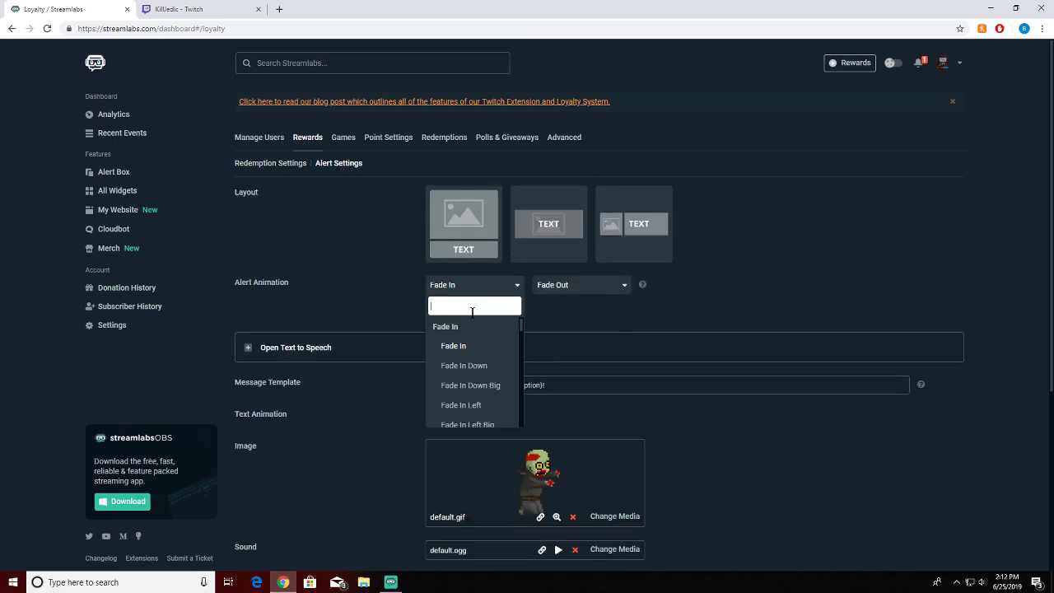
{"action": "scroll", "coordinate": [468, 343], "scroll_direction": "down", "scroll_amount": 4}
{"action": "scroll", "coordinate": [468, 344], "scroll_direction": "down", "scroll_amount": 2}
{"action": "scroll", "coordinate": [470, 343], "scroll_direction": "up", "scroll_amount": 3}
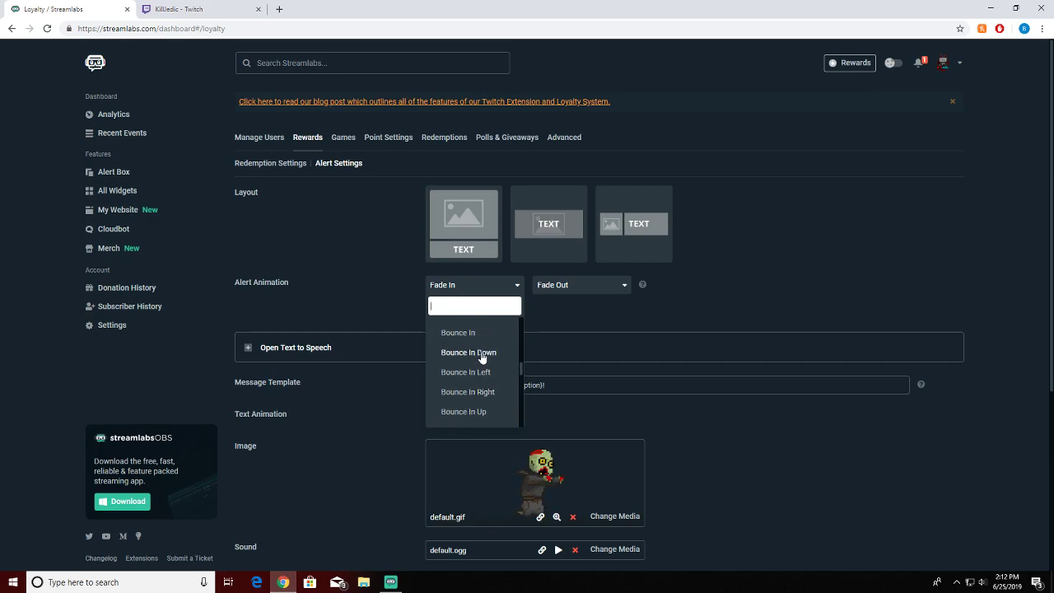
{"action": "left_click", "coordinate": [470, 349]}
{"action": "left_click", "coordinate": [573, 285]}
{"action": "scroll", "coordinate": [606, 371], "scroll_direction": "down", "scroll_amount": 5}
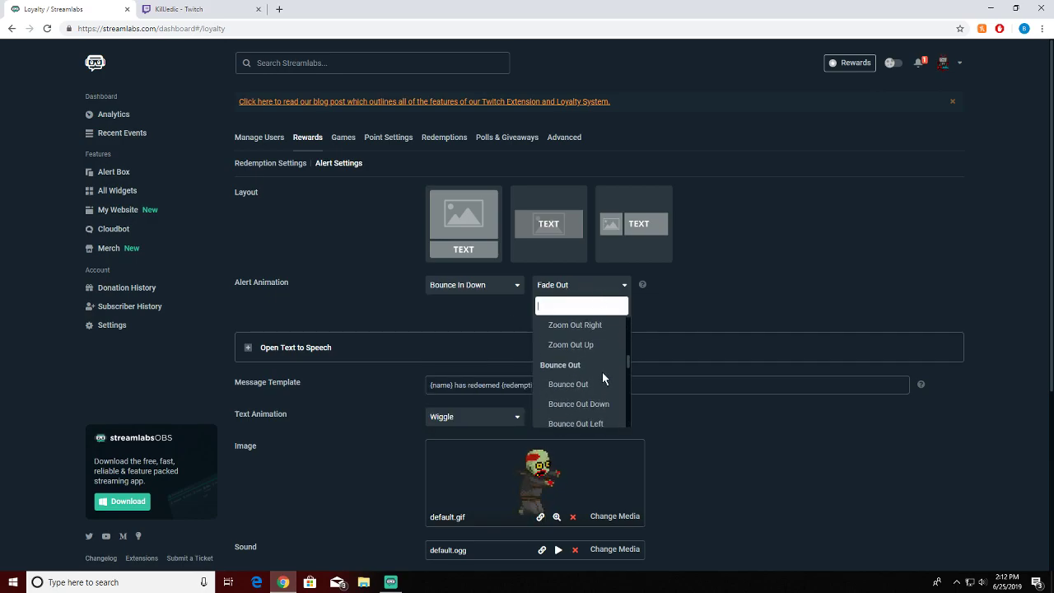
{"action": "left_click", "coordinate": [582, 353]}
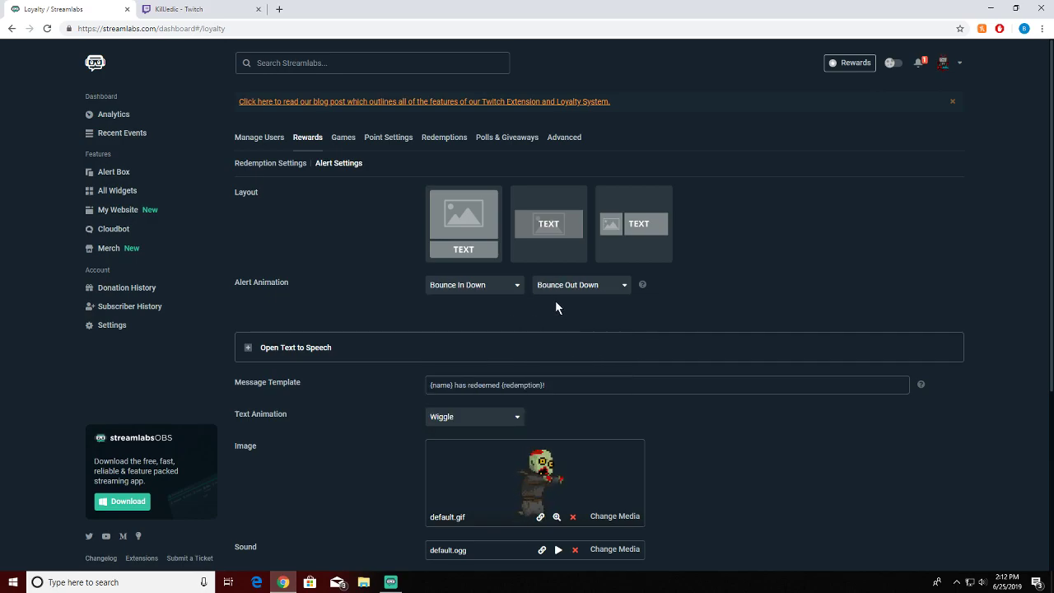
Review the available text animation options for the Rainbow Yoshi alert
{"action": "scroll", "coordinate": [309, 290], "scroll_direction": "down", "scroll_amount": 2}
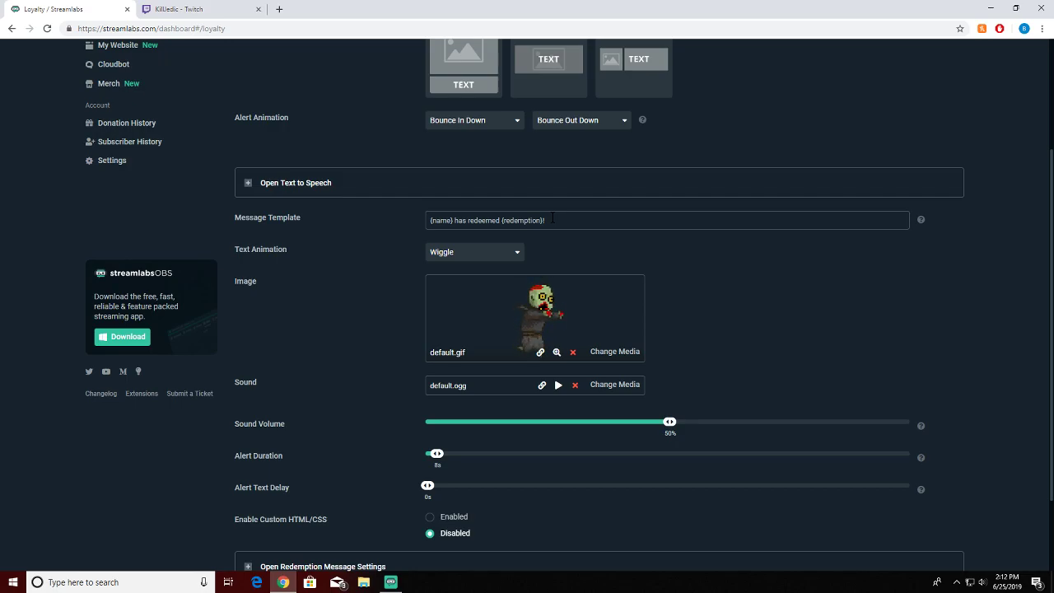
{"action": "left_click", "coordinate": [473, 252]}
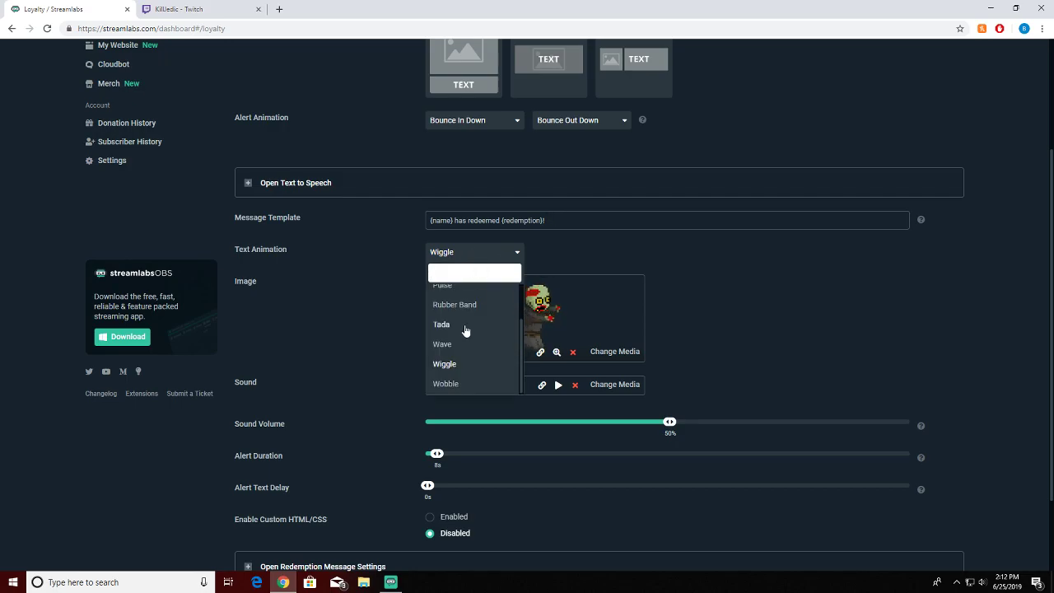
{"action": "left_click", "coordinate": [497, 252]}
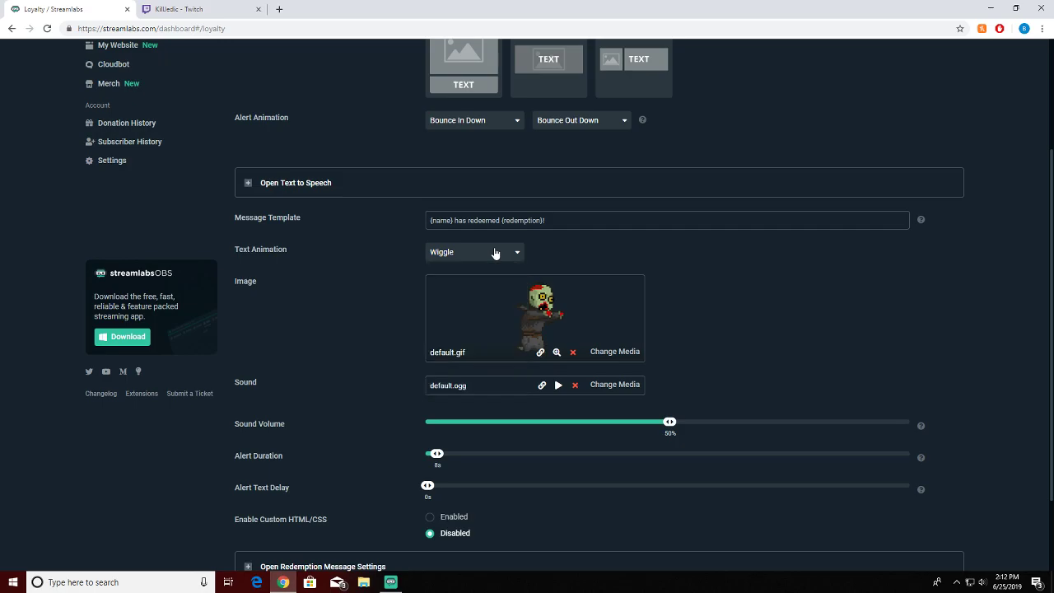
{"action": "left_click", "coordinate": [473, 252]}
{"action": "left_click", "coordinate": [518, 255]}
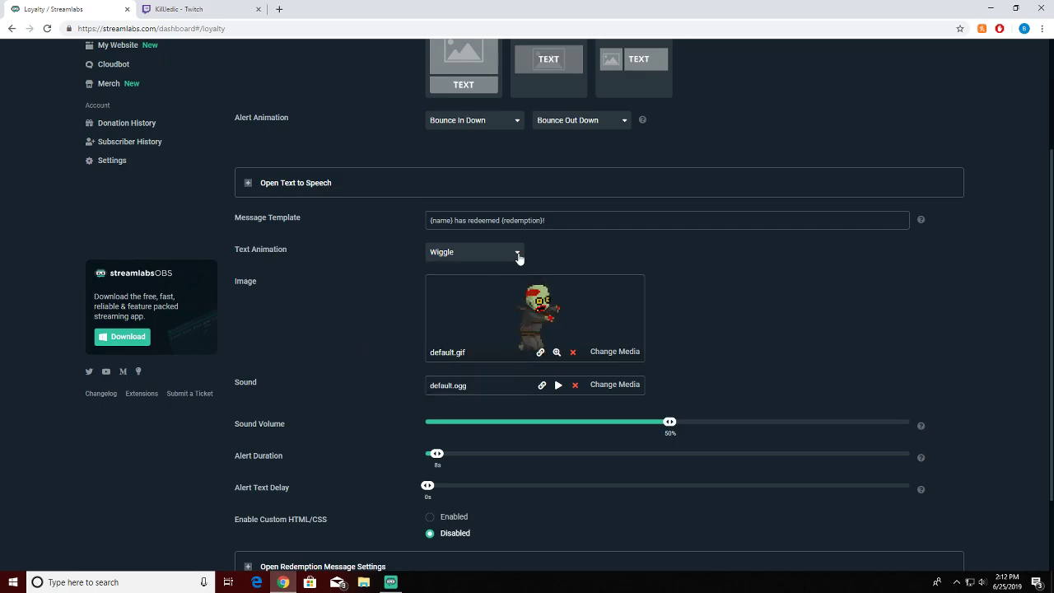
Try Wave as the Rainbow Yoshi alert's text animation, and settle on Wiggle
{"action": "left_click", "coordinate": [496, 258]}
{"action": "left_click", "coordinate": [482, 361]}
{"action": "left_click", "coordinate": [489, 257]}
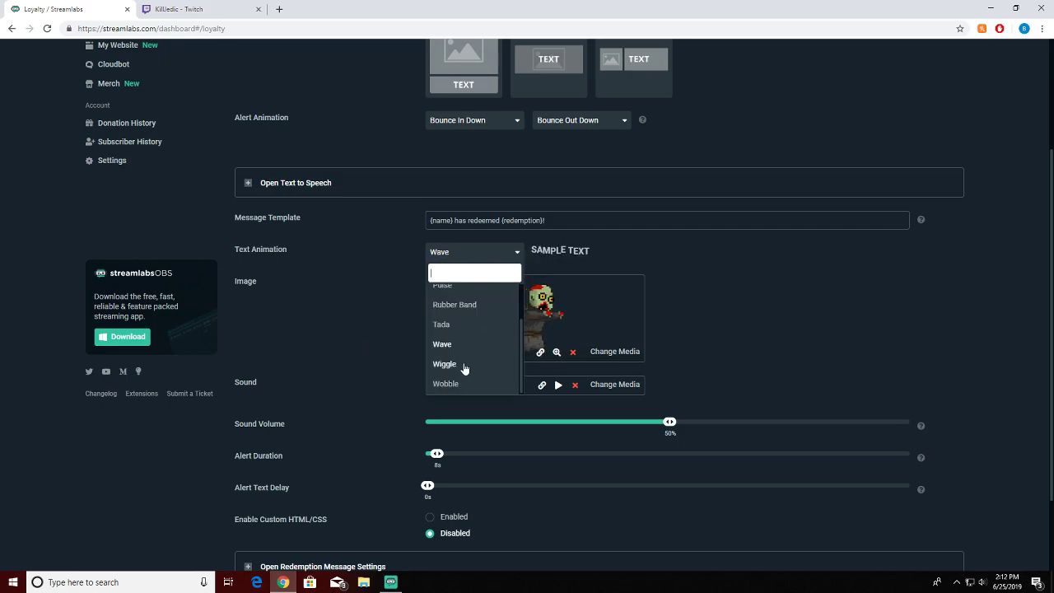
{"action": "left_click", "coordinate": [482, 361]}
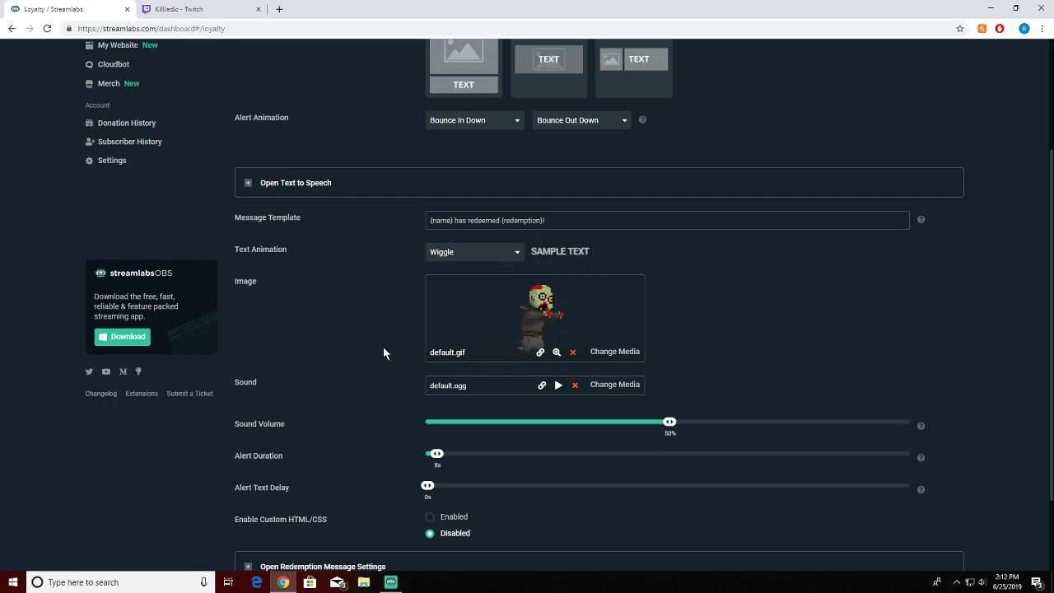
Replace the alert image with the stock Yoshi image 7g8MljU.gif, copying its URL as well
{"action": "scroll", "coordinate": [615, 309], "scroll_direction": "down", "scroll_amount": 1}
{"action": "left_click", "coordinate": [617, 298]}
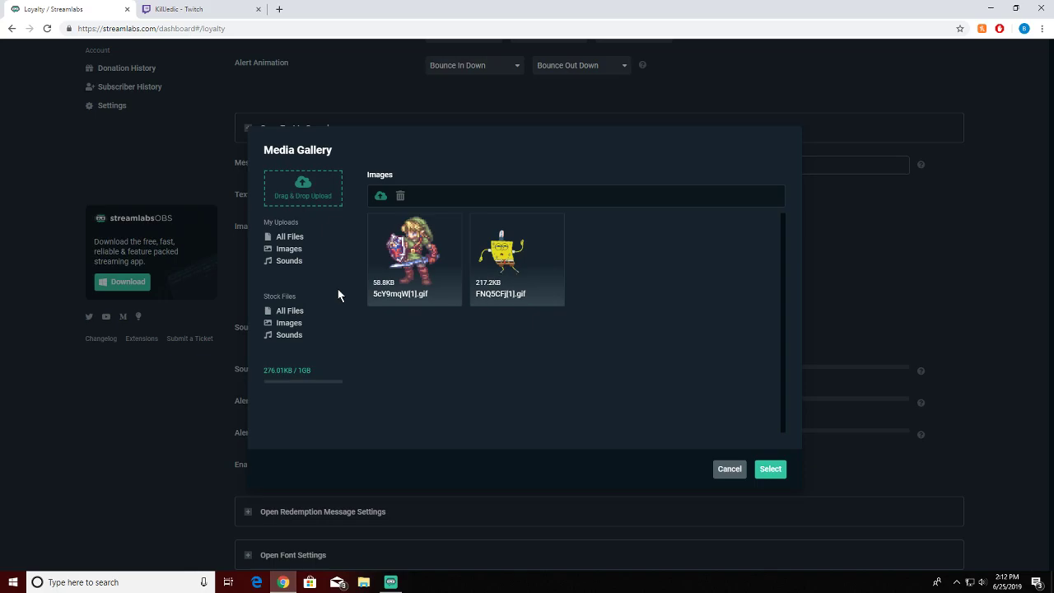
{"action": "left_click", "coordinate": [730, 469]}
{"action": "left_click", "coordinate": [617, 298]}
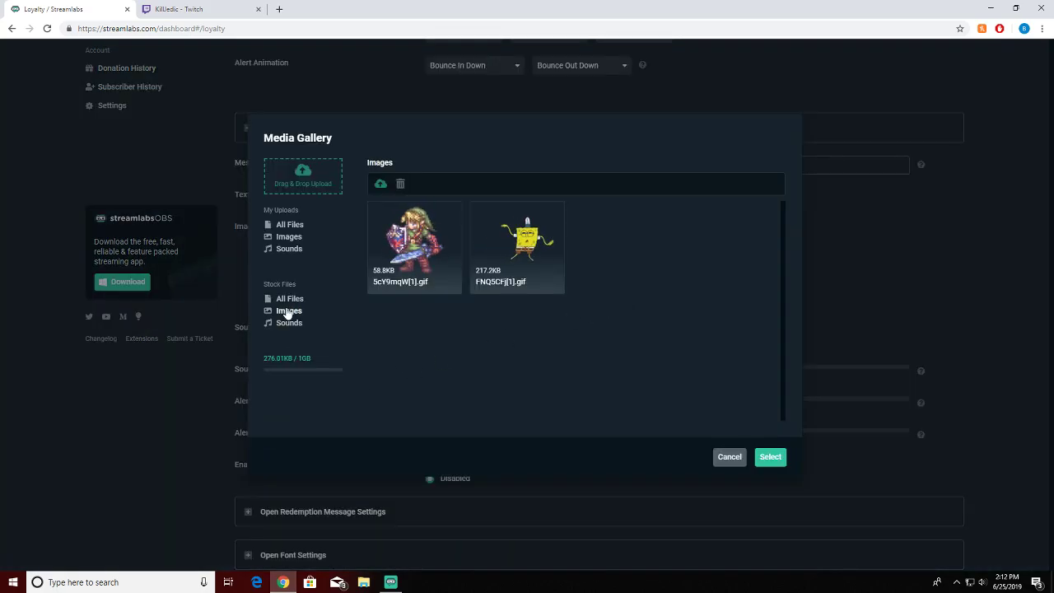
{"action": "left_click", "coordinate": [289, 312]}
{"action": "scroll", "coordinate": [512, 344], "scroll_direction": "down", "scroll_amount": 5}
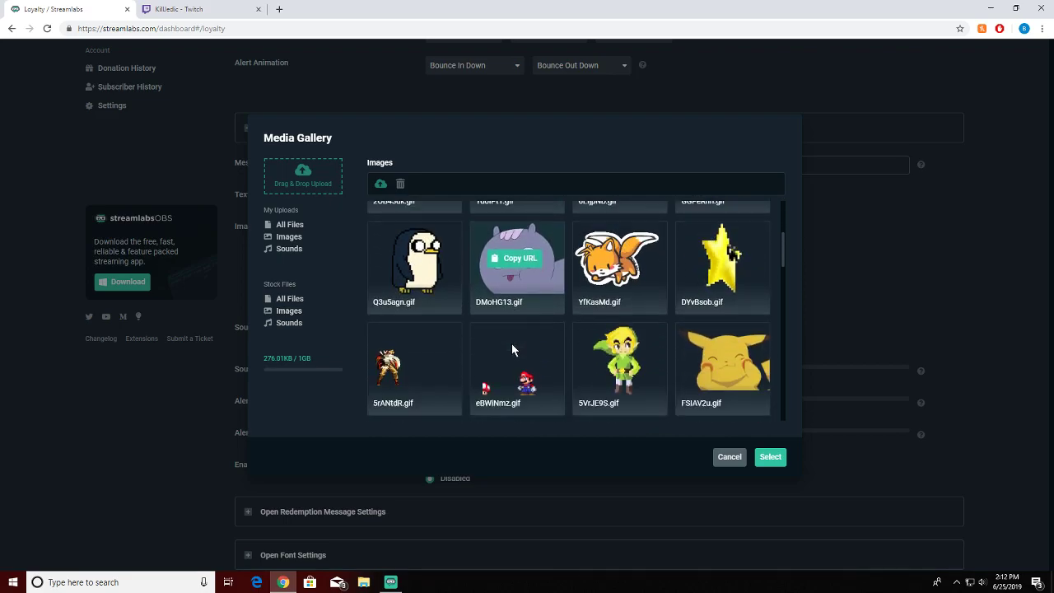
{"action": "scroll", "coordinate": [517, 350], "scroll_direction": "down", "scroll_amount": 7}
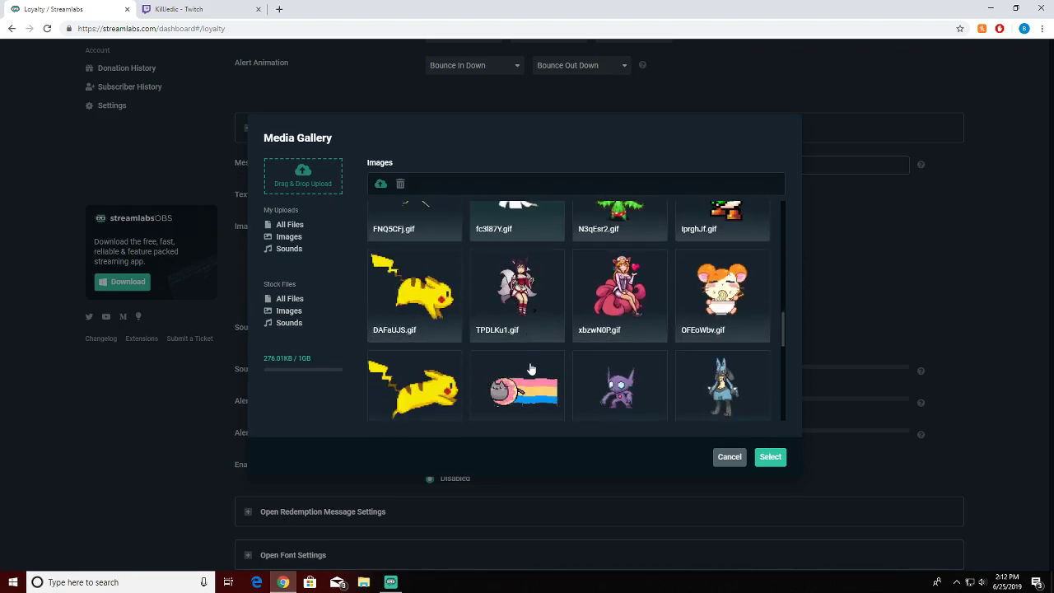
{"action": "scroll", "coordinate": [530, 368], "scroll_direction": "down", "scroll_amount": 3}
{"action": "scroll", "coordinate": [531, 366], "scroll_direction": "down", "scroll_amount": 3}
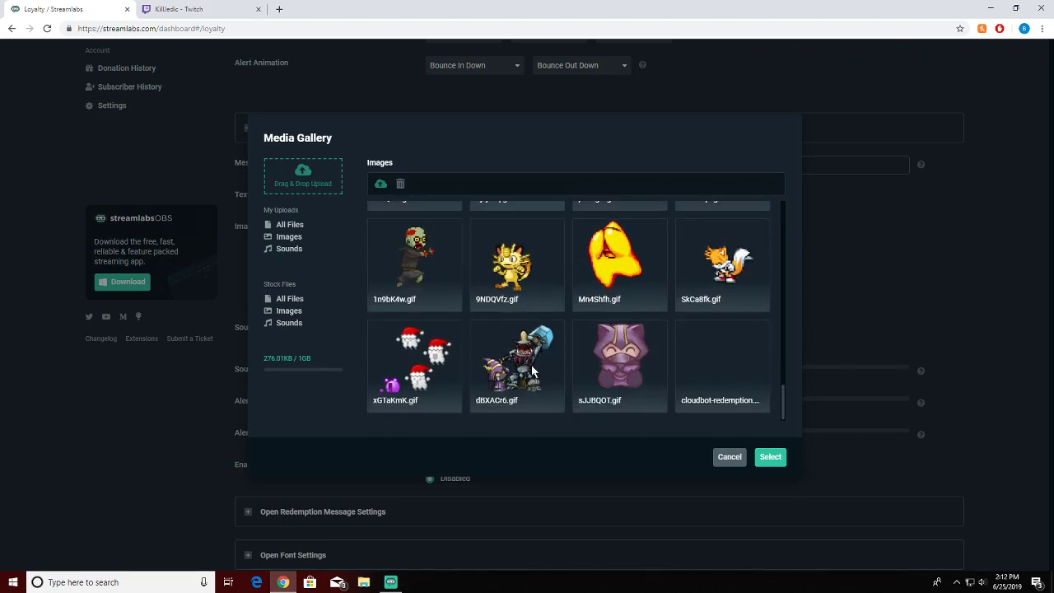
{"action": "scroll", "coordinate": [531, 365], "scroll_direction": "up", "scroll_amount": 10}
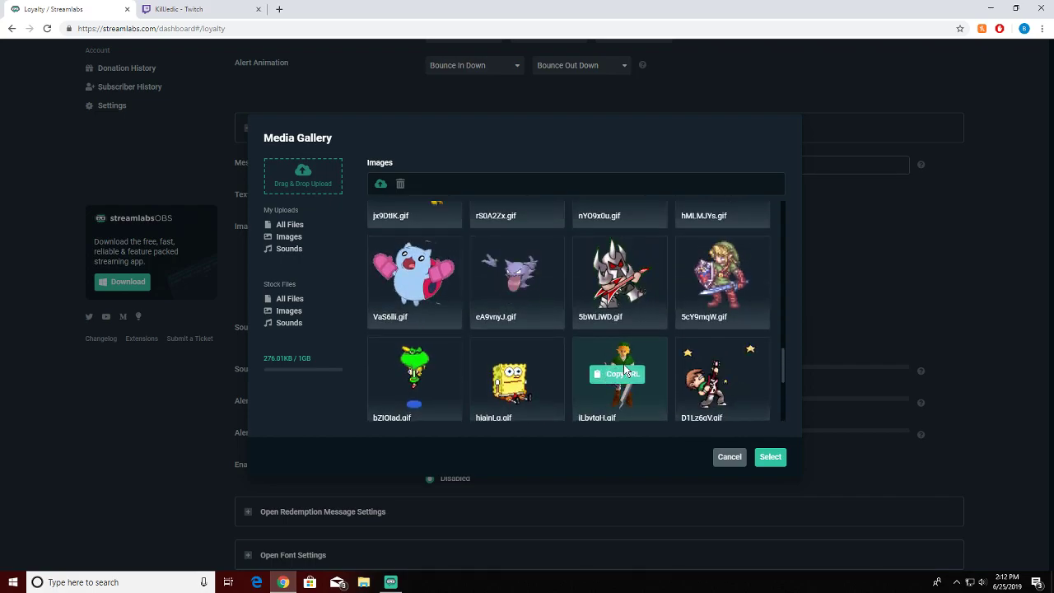
{"action": "scroll", "coordinate": [630, 369], "scroll_direction": "up", "scroll_amount": 5}
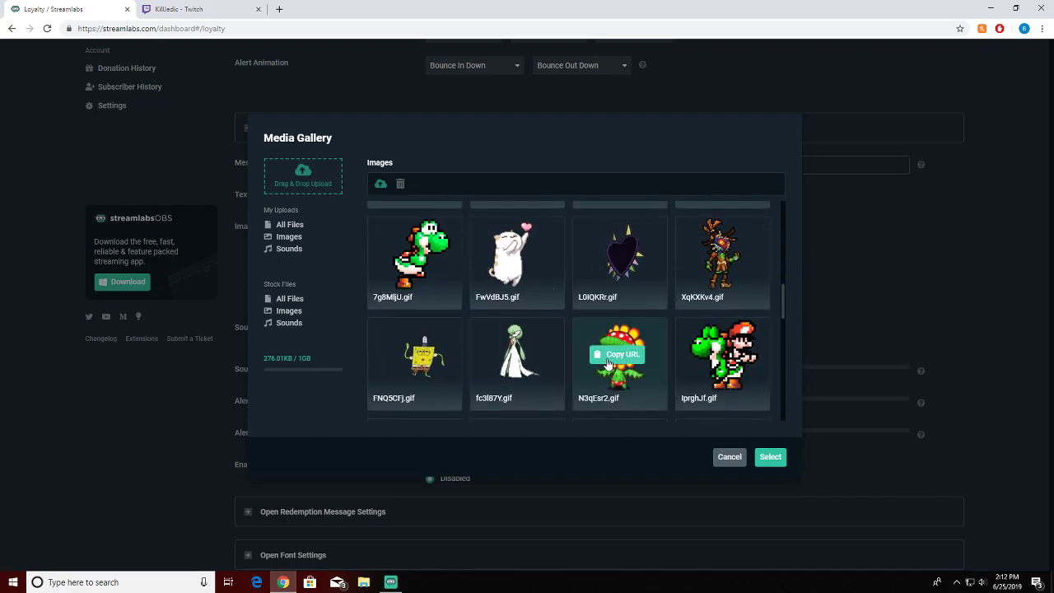
{"action": "left_click", "coordinate": [418, 253]}
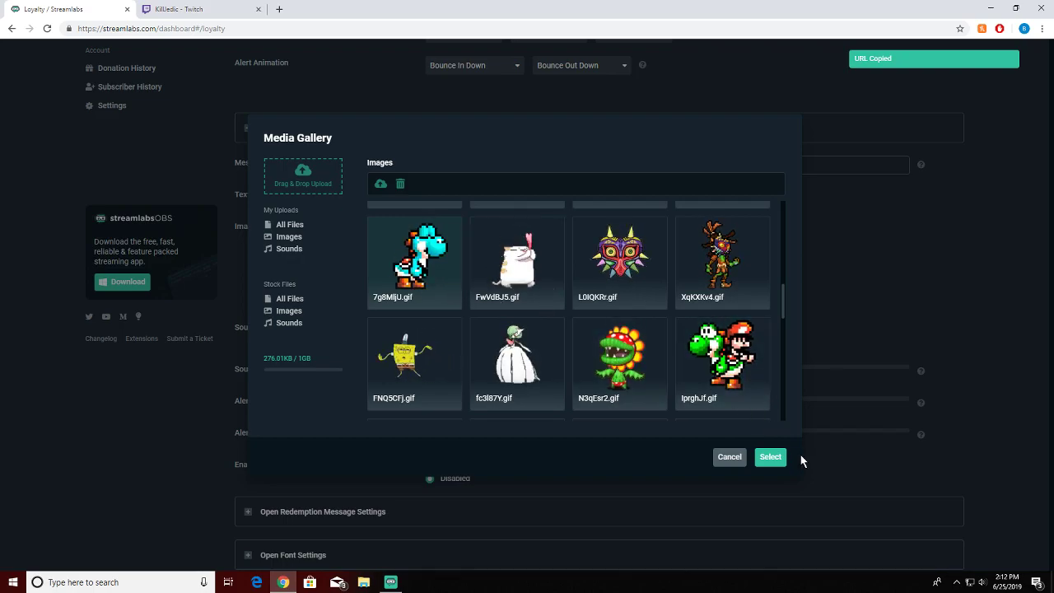
{"action": "left_click", "coordinate": [771, 457]}
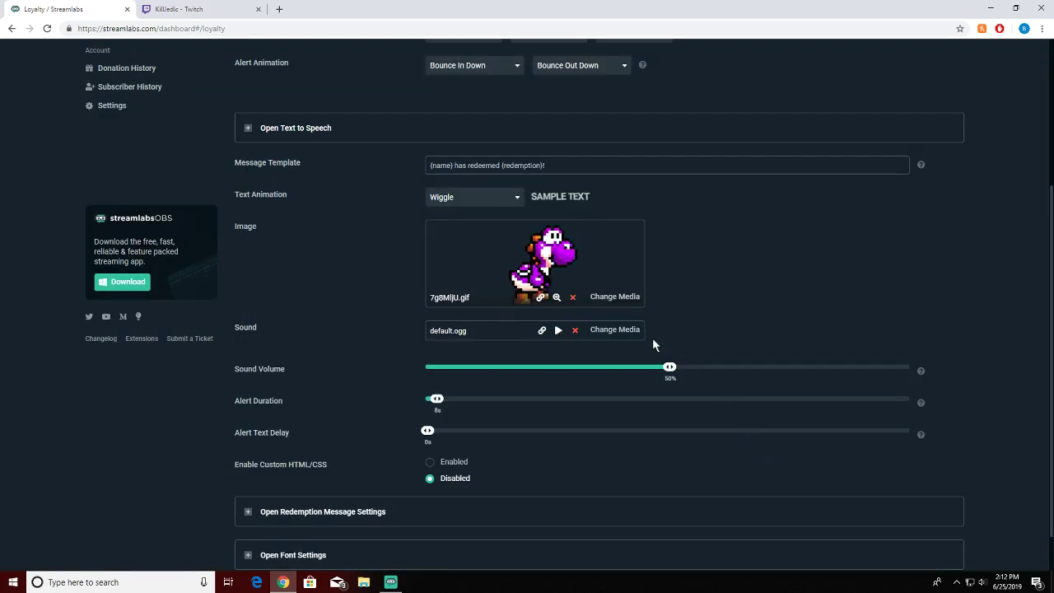
Use the stock Magic Coins sound at 10% volume and set the alert duration to 5 seconds
{"action": "left_click", "coordinate": [610, 331]}
{"action": "left_click", "coordinate": [289, 336]}
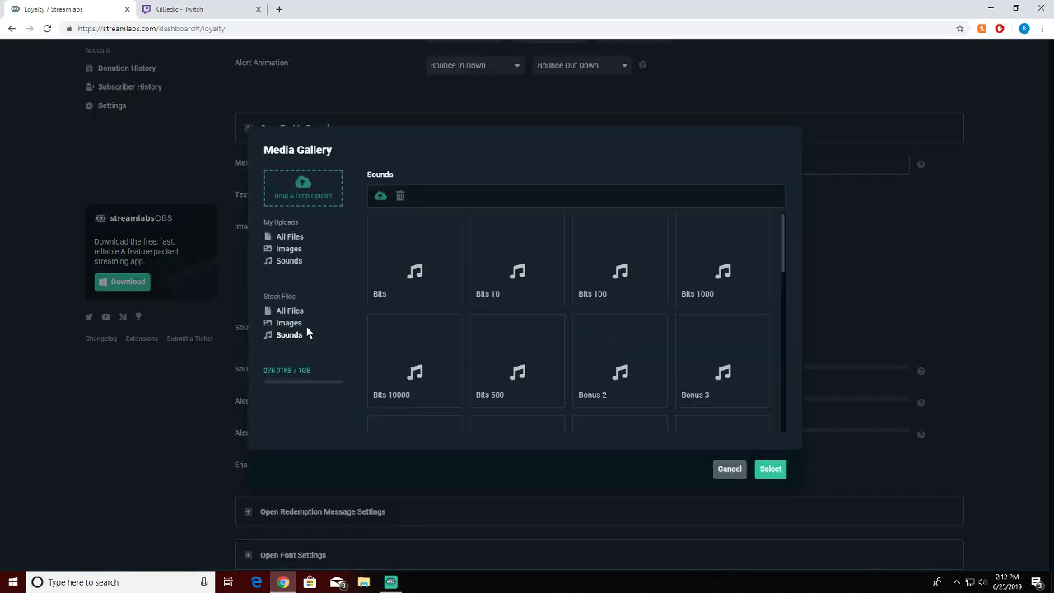
{"action": "scroll", "coordinate": [462, 330], "scroll_direction": "down", "scroll_amount": 2}
{"action": "scroll", "coordinate": [437, 349], "scroll_direction": "down", "scroll_amount": 1}
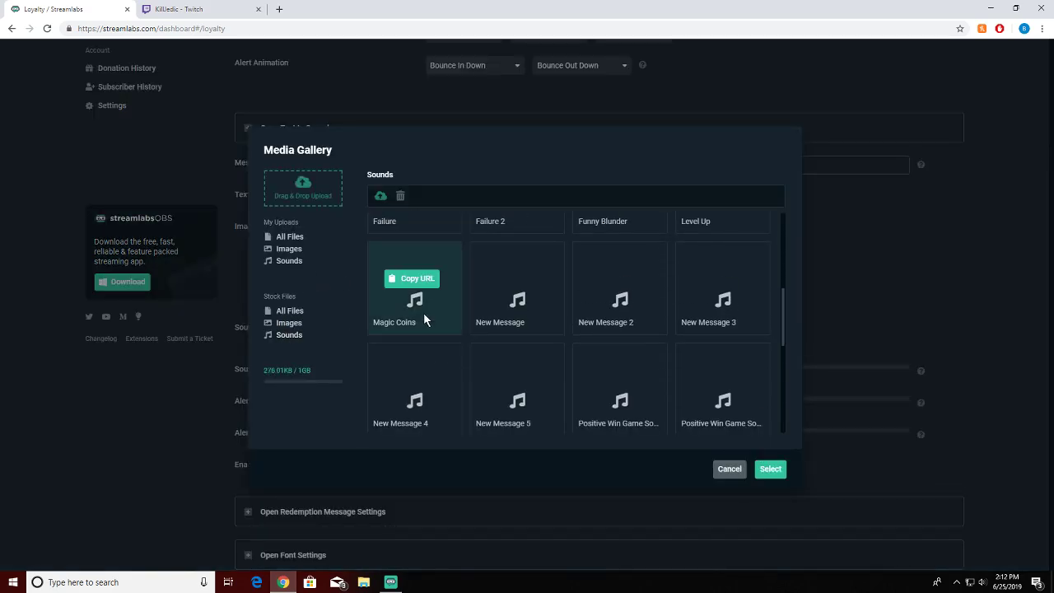
{"action": "left_click", "coordinate": [426, 312]}
{"action": "left_click", "coordinate": [771, 469]}
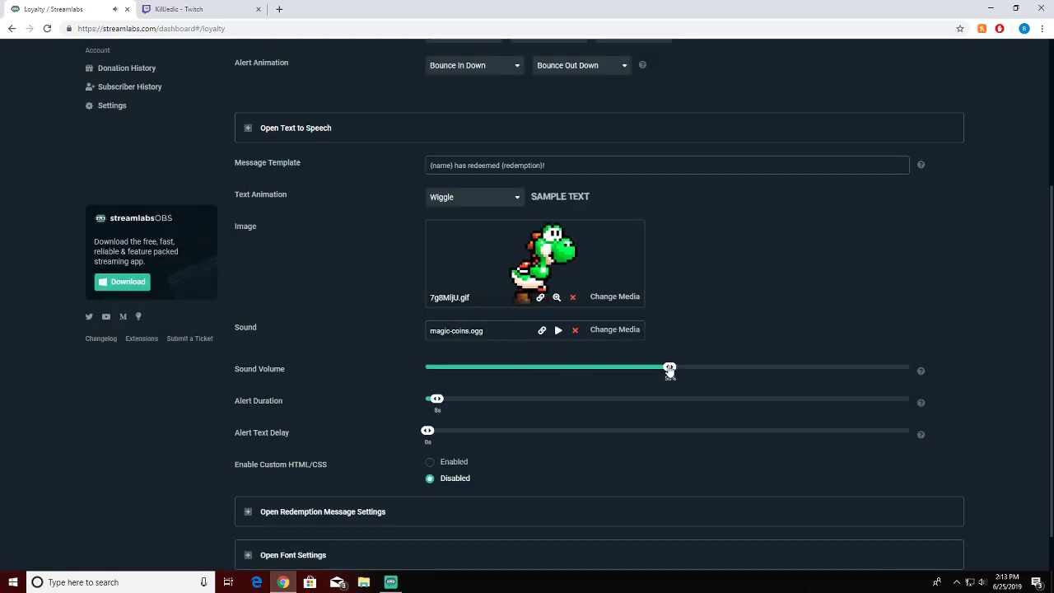
{"action": "left_click_drag", "start_coordinate": [657, 370], "coordinate": [431, 417]}
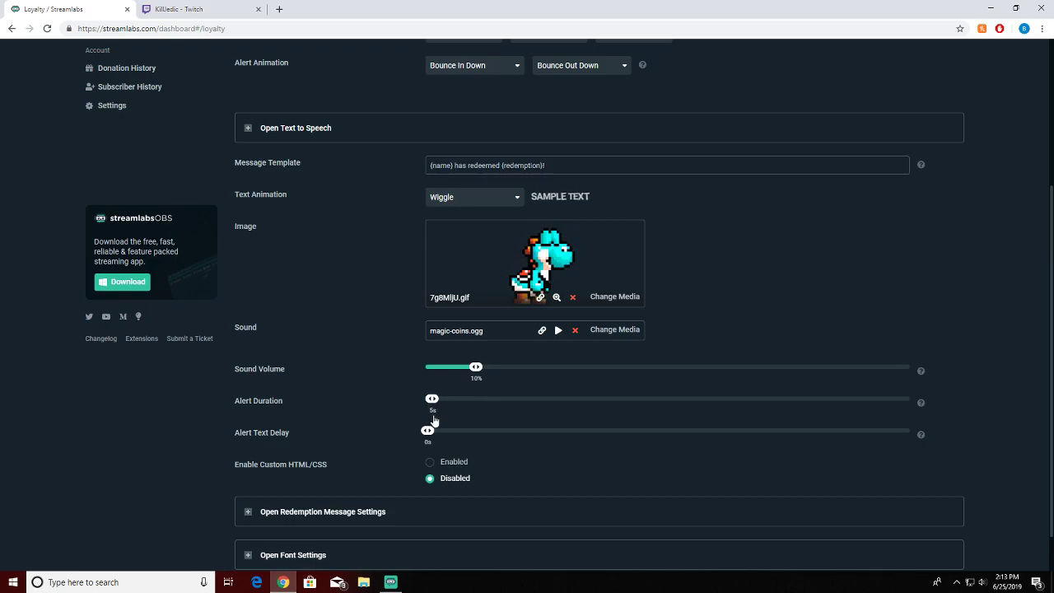
Review the alert's redemption message, font and text-to-speech settings, leaving only the font settings expanded
{"action": "scroll", "coordinate": [372, 424], "scroll_direction": "down", "scroll_amount": 1}
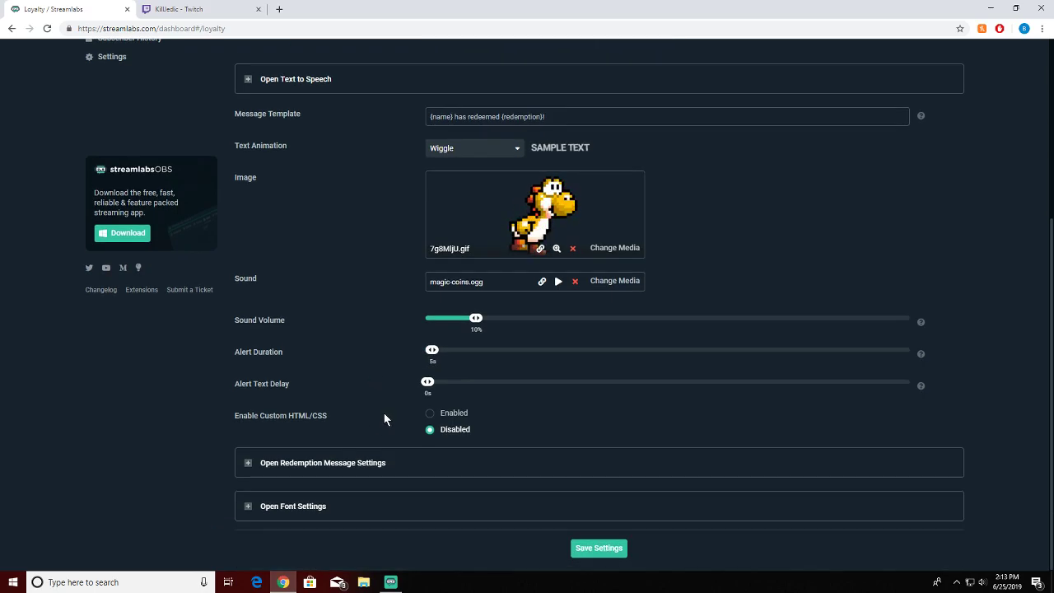
{"action": "left_click", "coordinate": [248, 463]}
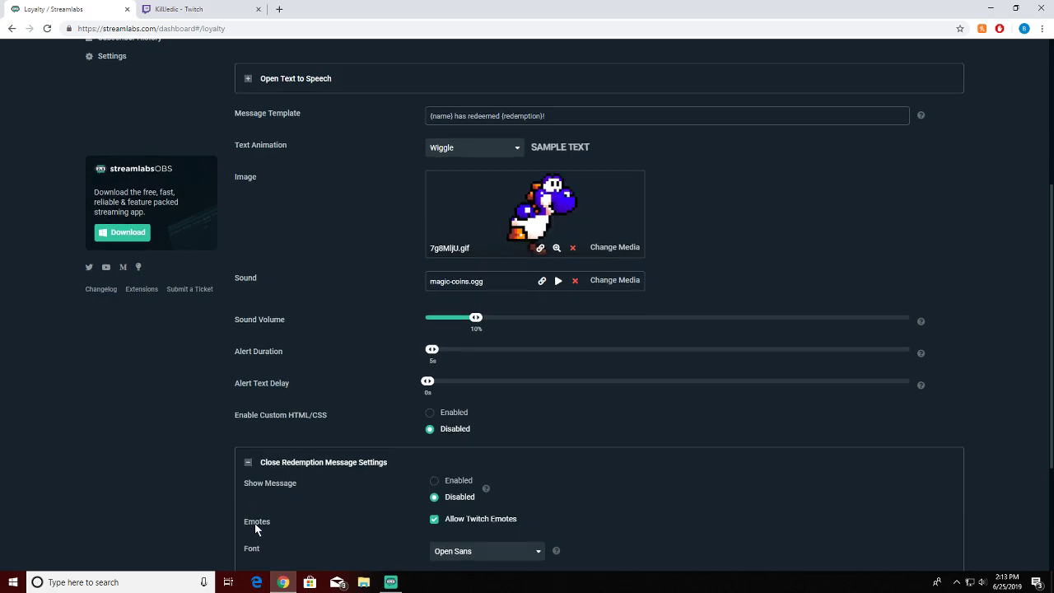
{"action": "scroll", "coordinate": [255, 519], "scroll_direction": "down", "scroll_amount": 2}
{"action": "left_click", "coordinate": [248, 507]}
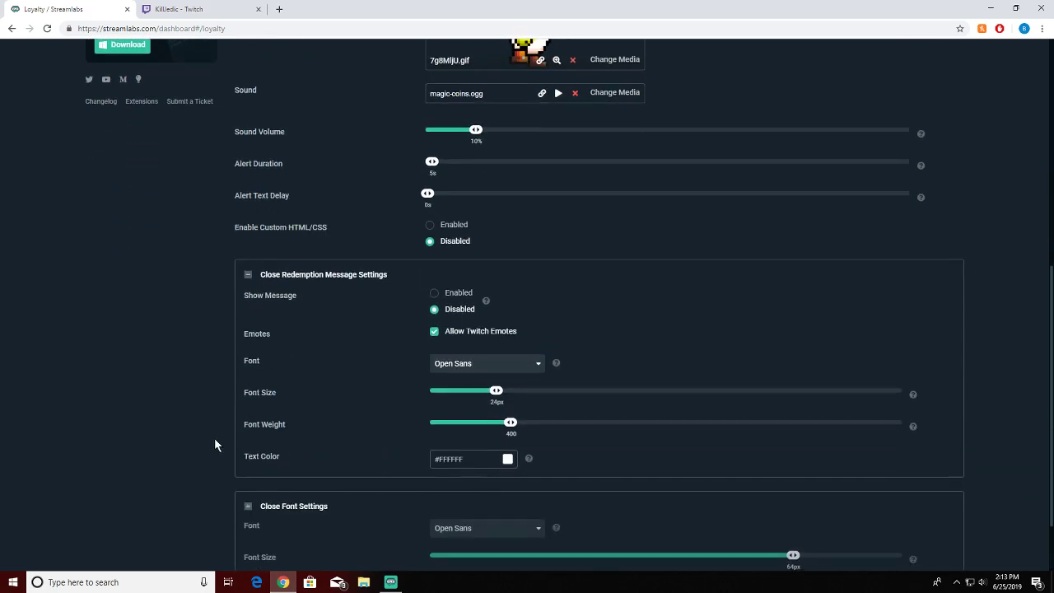
{"action": "scroll", "coordinate": [214, 438], "scroll_direction": "up", "scroll_amount": 5}
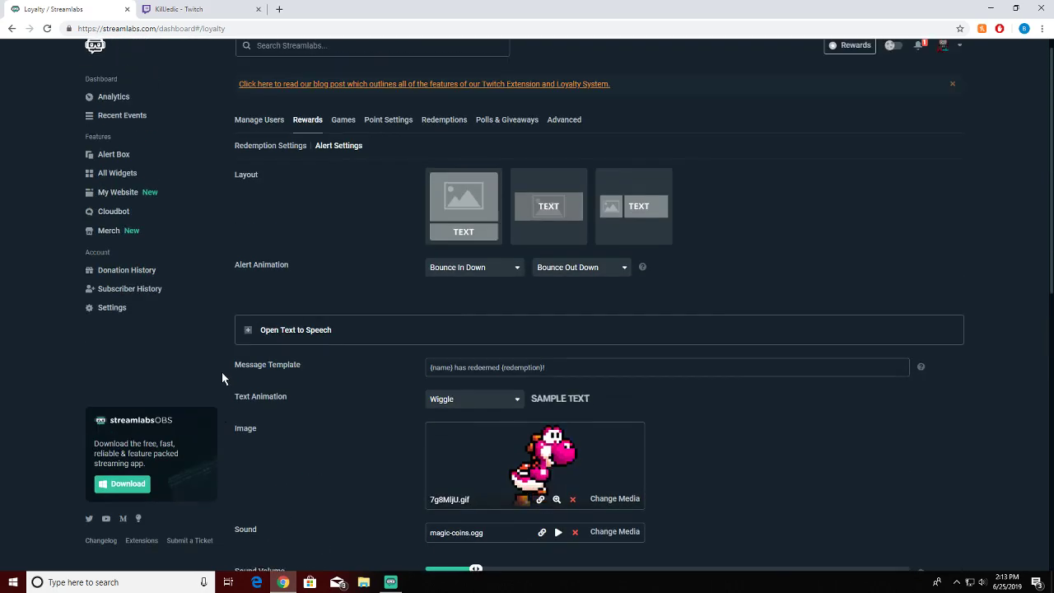
{"action": "left_click", "coordinate": [248, 330]}
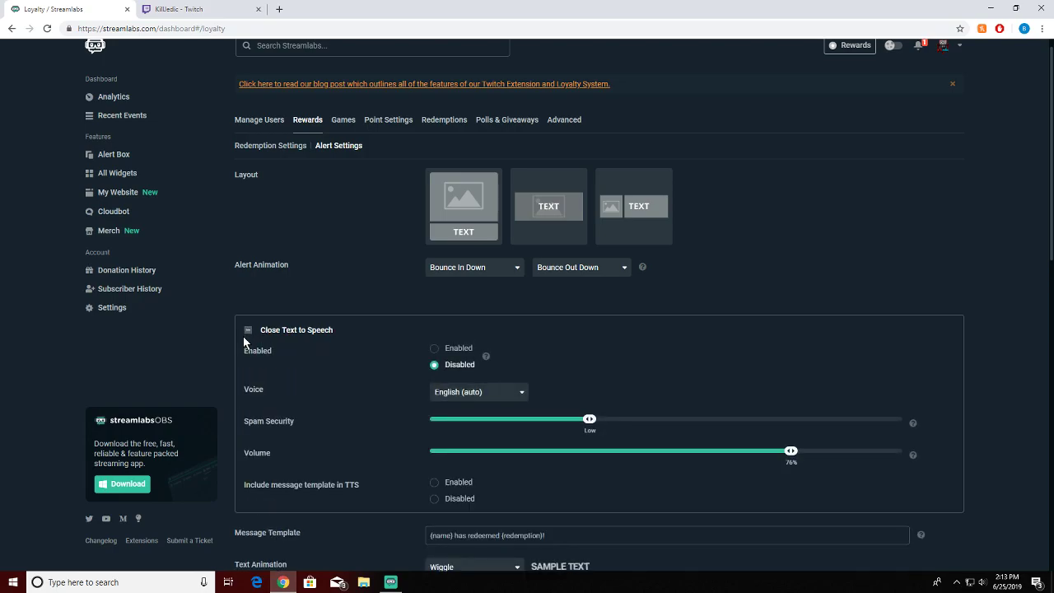
{"action": "left_click", "coordinate": [247, 331]}
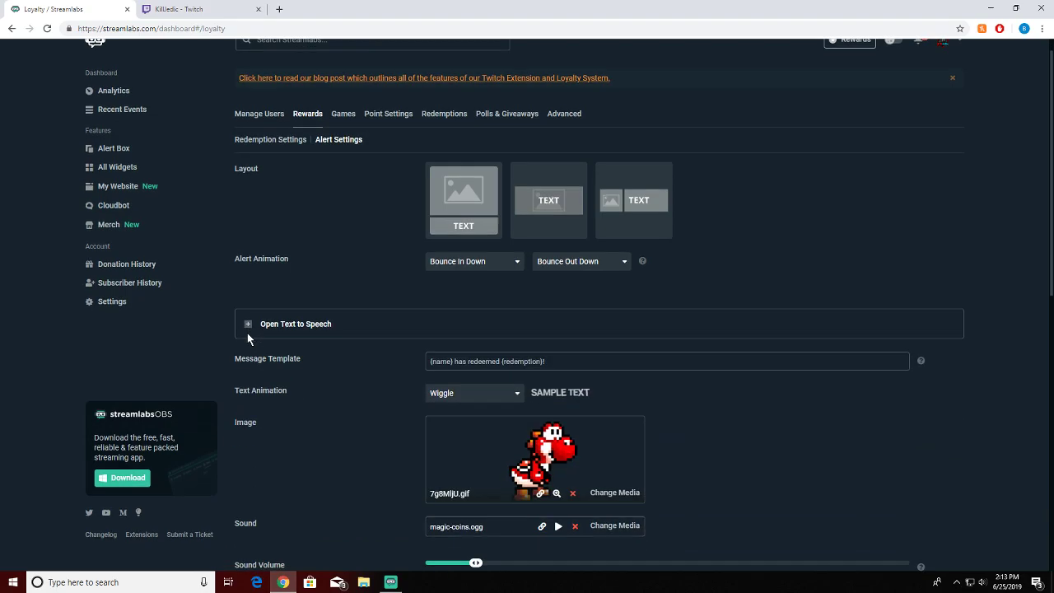
{"action": "scroll", "coordinate": [248, 333], "scroll_direction": "down", "scroll_amount": 3}
{"action": "scroll", "coordinate": [247, 333], "scroll_direction": "down", "scroll_amount": 3}
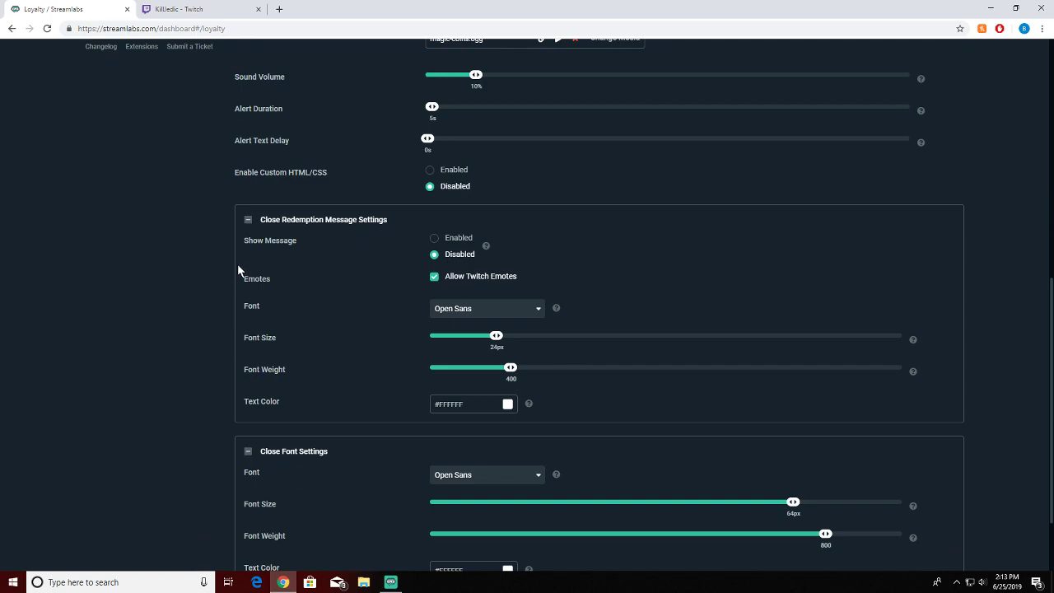
{"action": "left_click", "coordinate": [248, 220]}
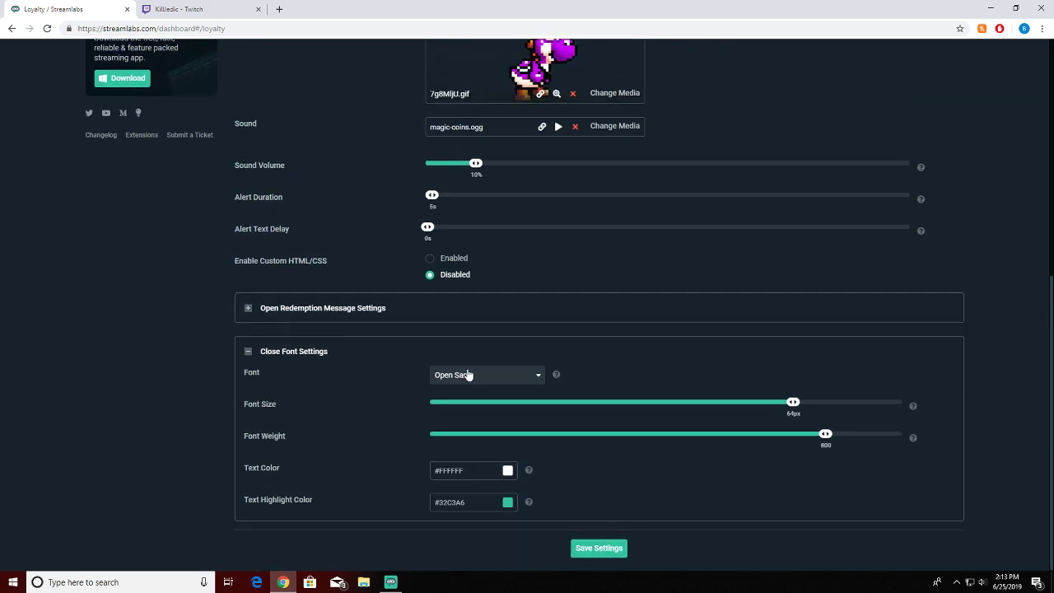
Set the alert's font size to 26px and its font weight to 300
{"action": "left_click_drag", "start_coordinate": [462, 408], "coordinate": [533, 426]}
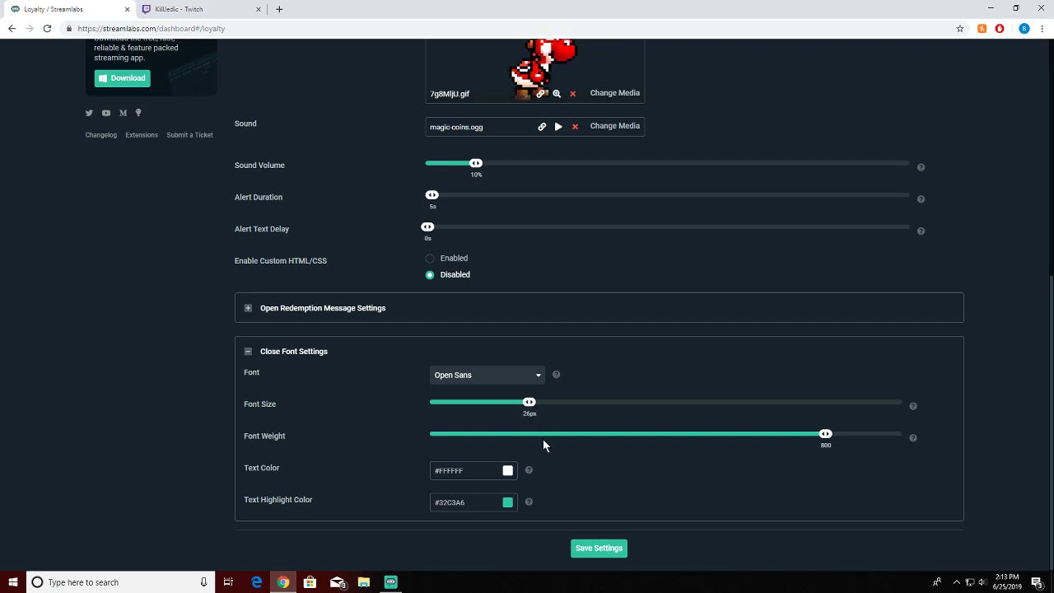
{"action": "left_click", "coordinate": [451, 436]}
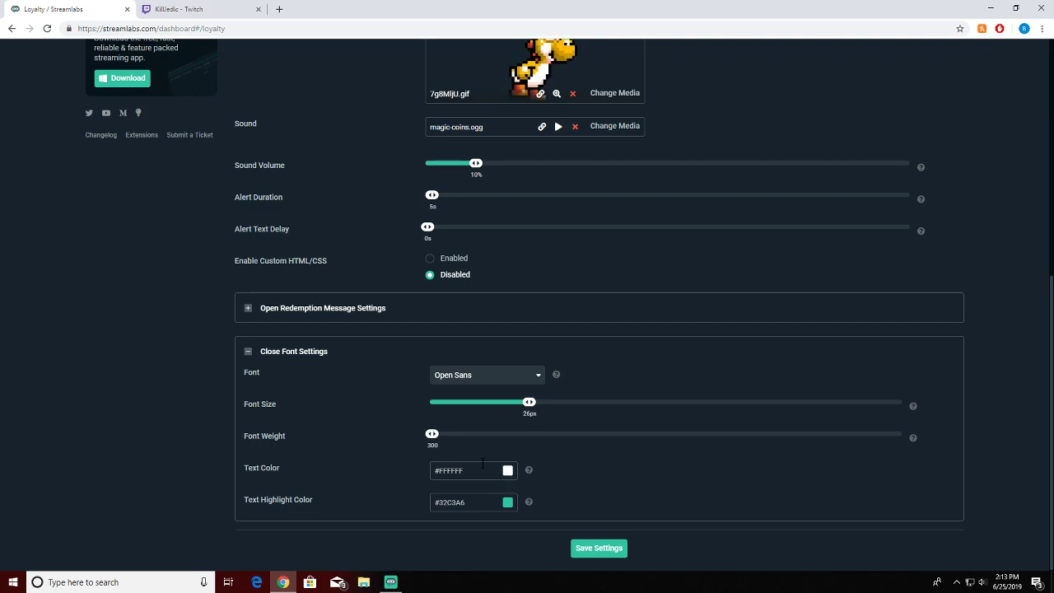
Set the alert's text highlight color to red #FF1212 and its text color to green #00FF54
{"action": "left_click", "coordinate": [512, 509]}
{"action": "left_click_drag", "start_coordinate": [497, 470], "coordinate": [547, 418]}
{"action": "left_click", "coordinate": [508, 470]}
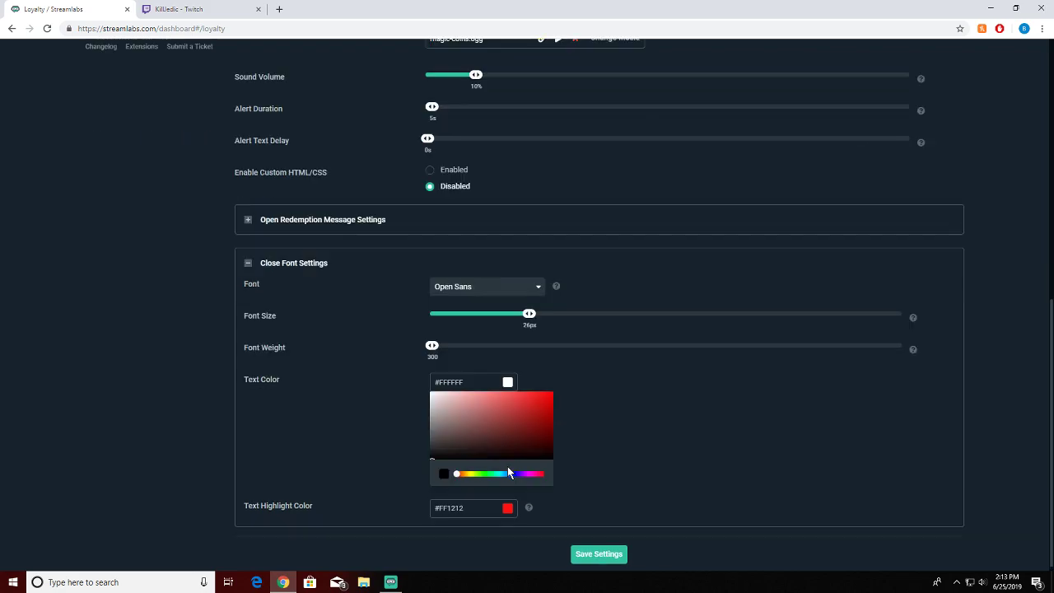
{"action": "left_click", "coordinate": [494, 478]}
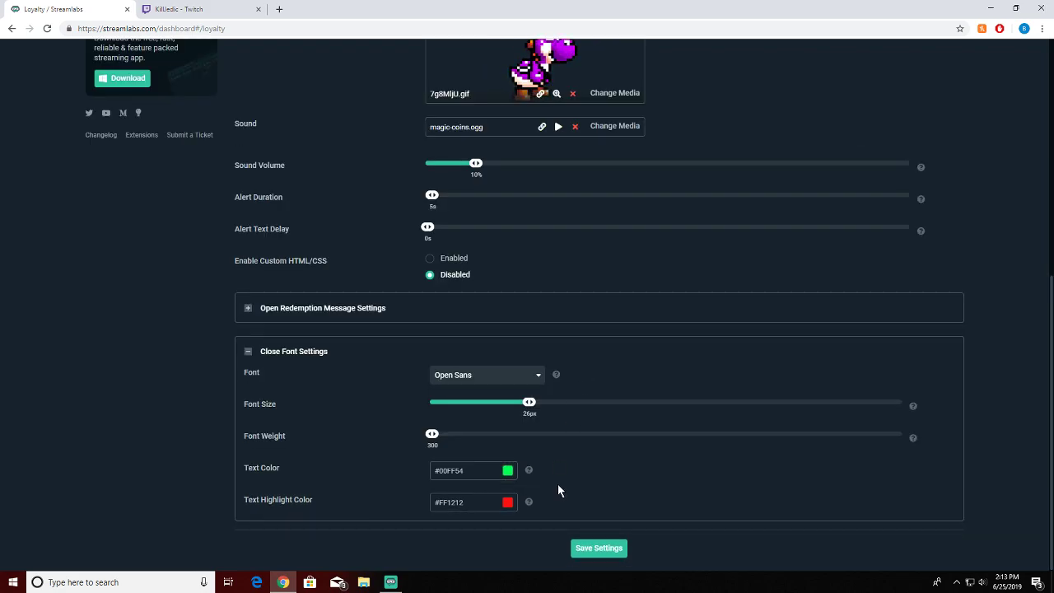
Lighten the text highlight color to #FF8E8E and save the alert settings
{"action": "left_click", "coordinate": [508, 502]}
{"action": "scroll", "coordinate": [510, 486], "scroll_direction": "down", "scroll_amount": 1}
{"action": "left_click", "coordinate": [484, 427]}
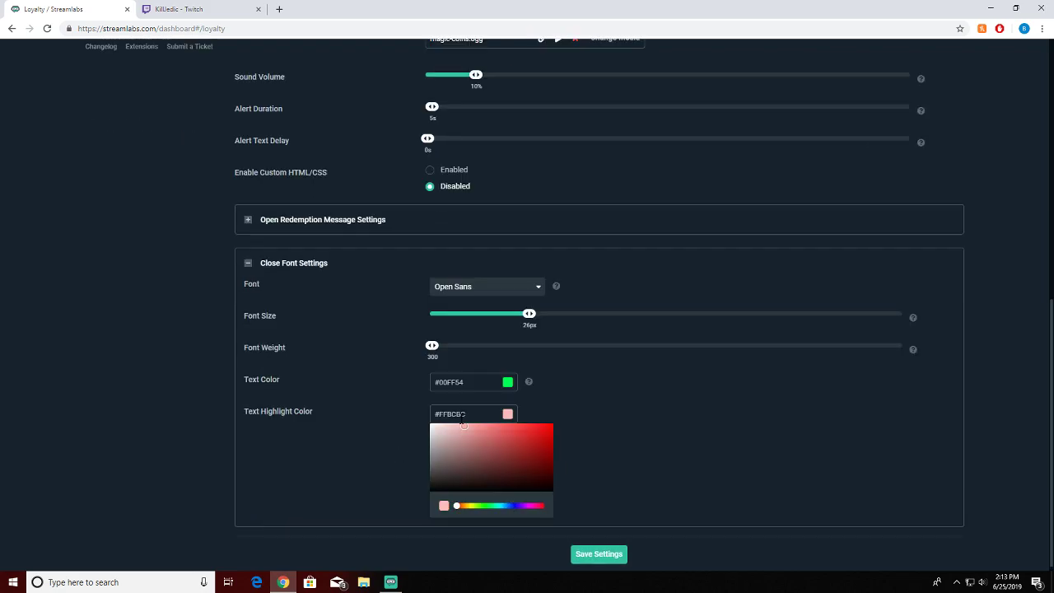
{"action": "scroll", "coordinate": [526, 420], "scroll_direction": "up", "scroll_amount": 1}
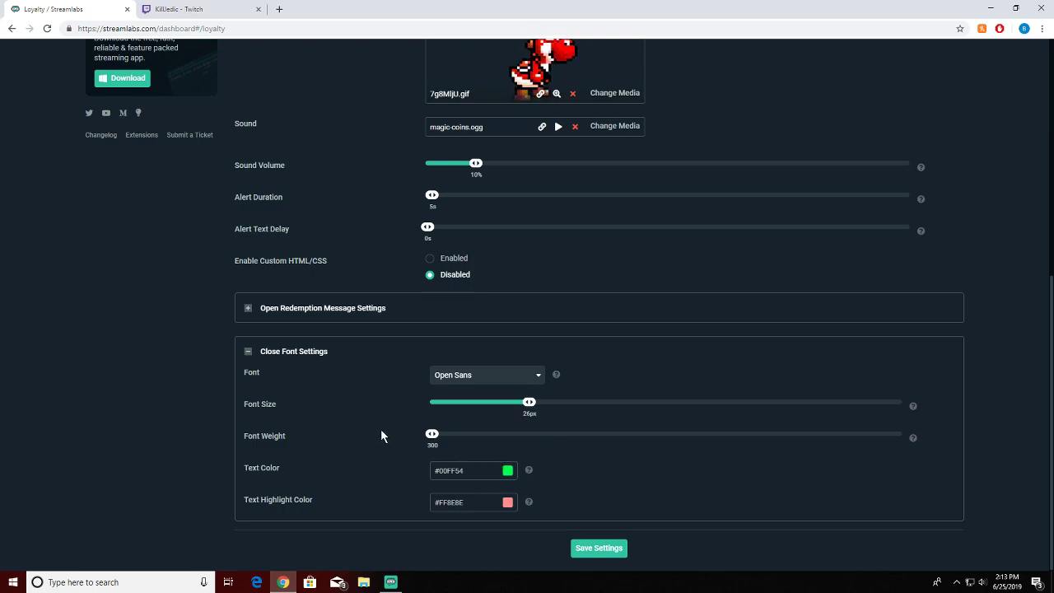
{"action": "left_click", "coordinate": [600, 548]}
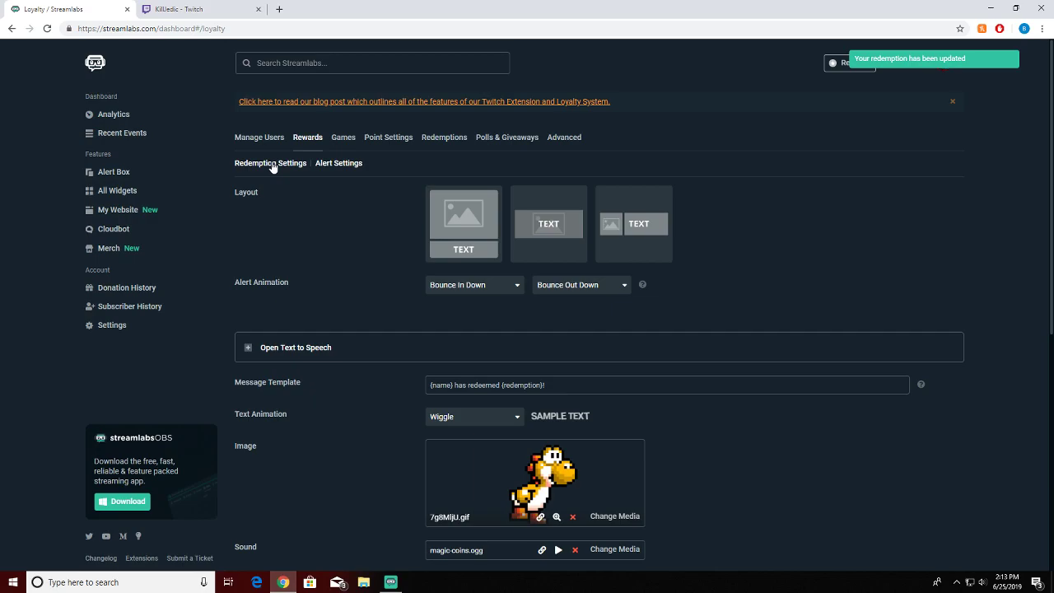
{"action": "left_click", "coordinate": [271, 166]}
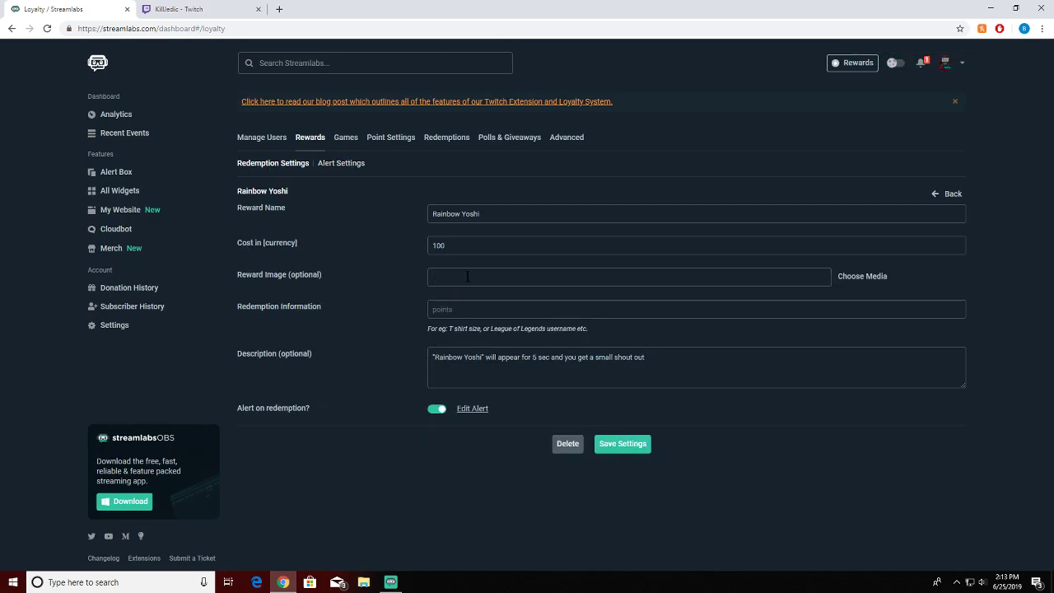
{"action": "left_click", "coordinate": [467, 277]}
{"action": "type", "text": "https://uploads.twitchalerts.com/image-defaults/7g8MljU.gif"}
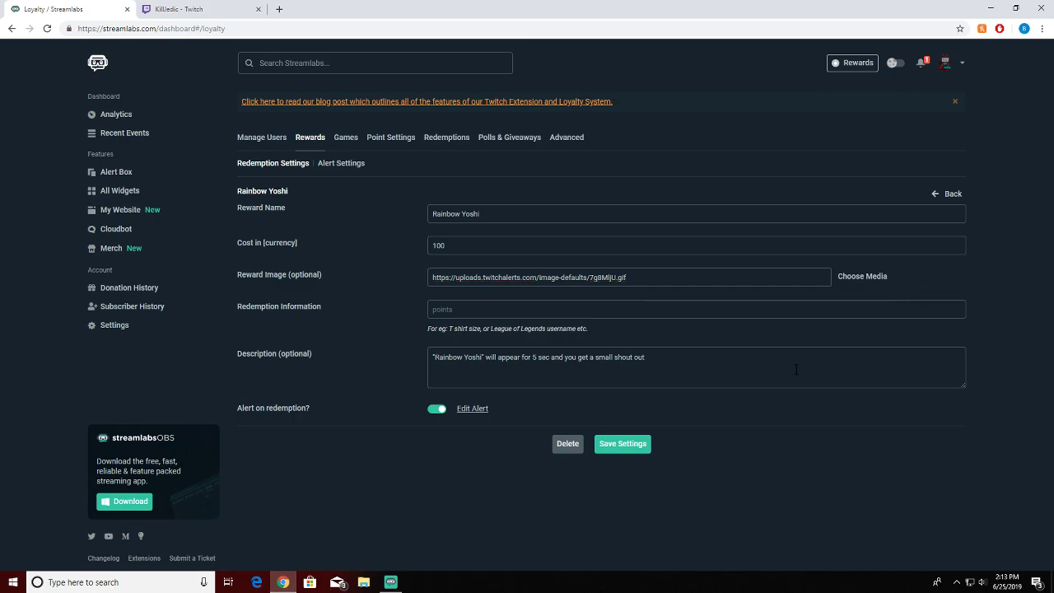
{"action": "left_click", "coordinate": [628, 446]}
{"action": "scroll", "coordinate": [470, 432], "scroll_direction": "down", "scroll_amount": 3}
{"action": "scroll", "coordinate": [469, 433], "scroll_direction": "up", "scroll_amount": 5}
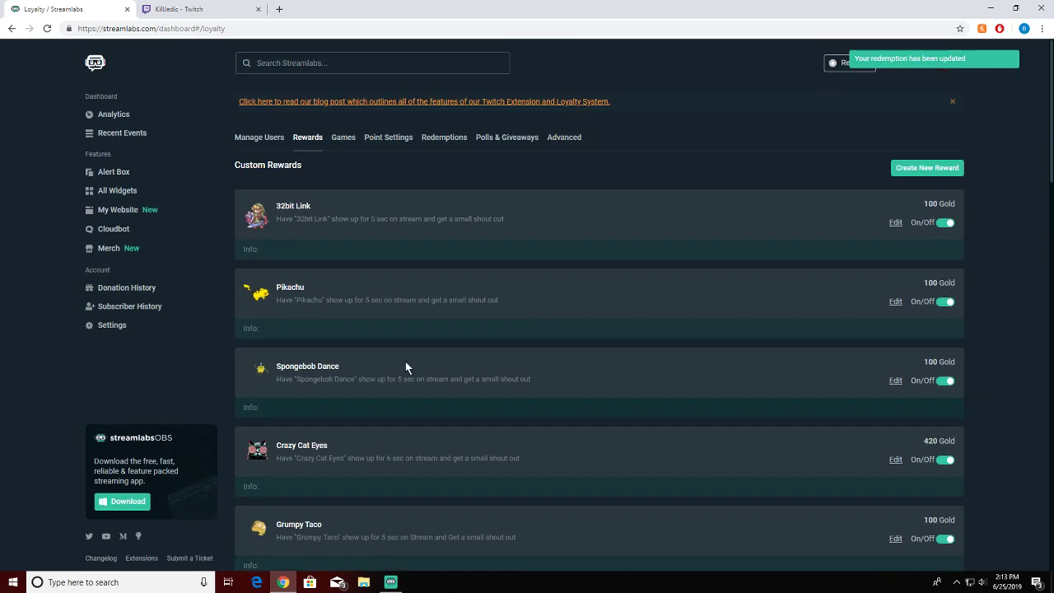
Switch to the Twitch channel page, reload it, and open the loyalty extension's Redeem Gold list
{"action": "left_click", "coordinate": [178, 10]}
{"action": "left_click", "coordinate": [47, 29]}
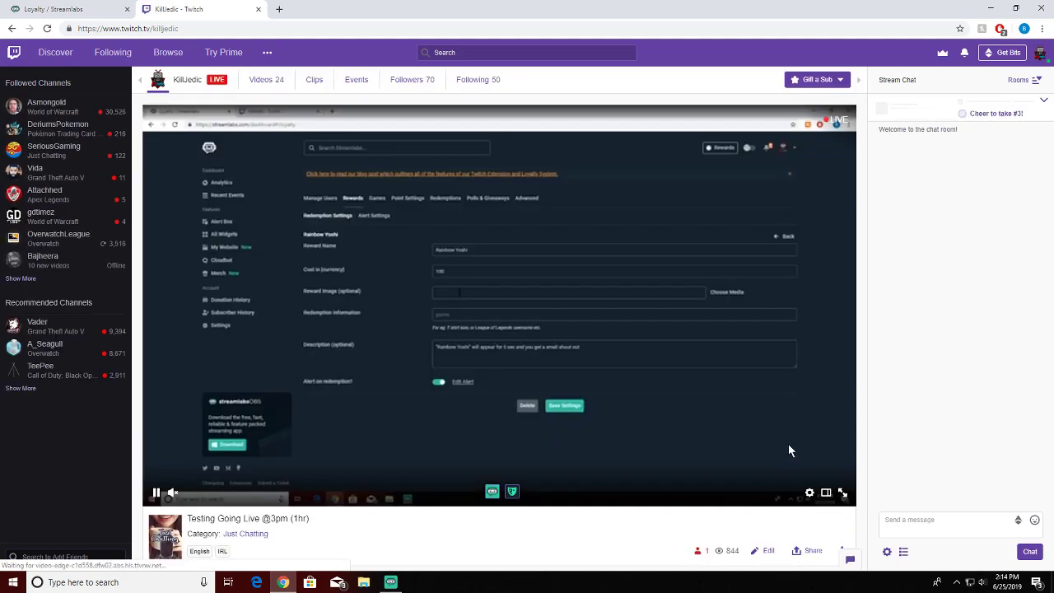
{"action": "left_click", "coordinate": [804, 445]}
{"action": "left_click", "coordinate": [713, 397]}
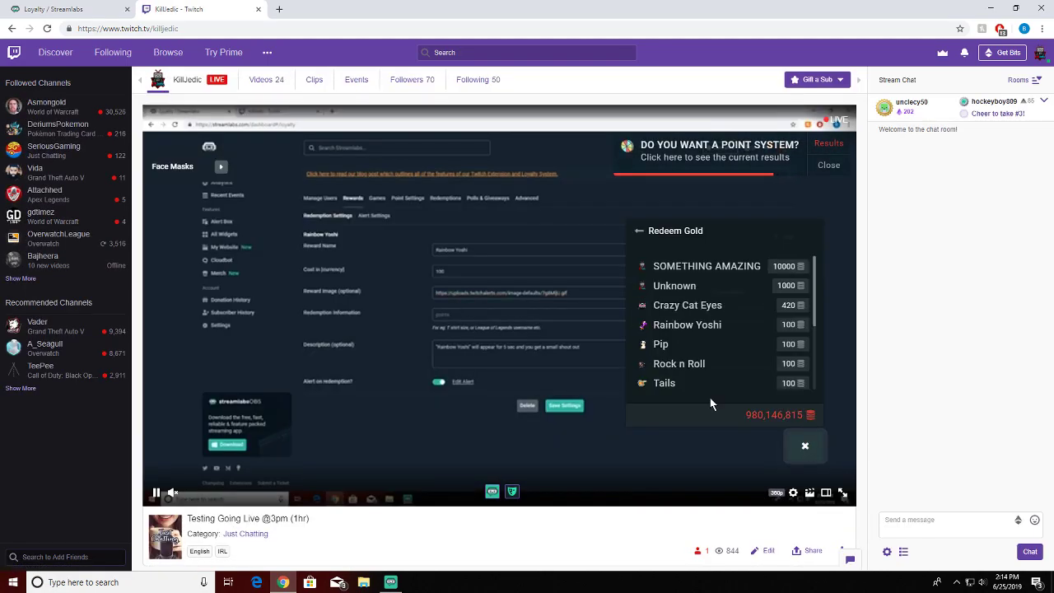
Look through the Redeem Gold list and redeem Rainbow Yoshi for 100 gold
{"action": "scroll", "coordinate": [692, 387], "scroll_direction": "down", "scroll_amount": 3}
{"action": "scroll", "coordinate": [688, 368], "scroll_direction": "down", "scroll_amount": 1}
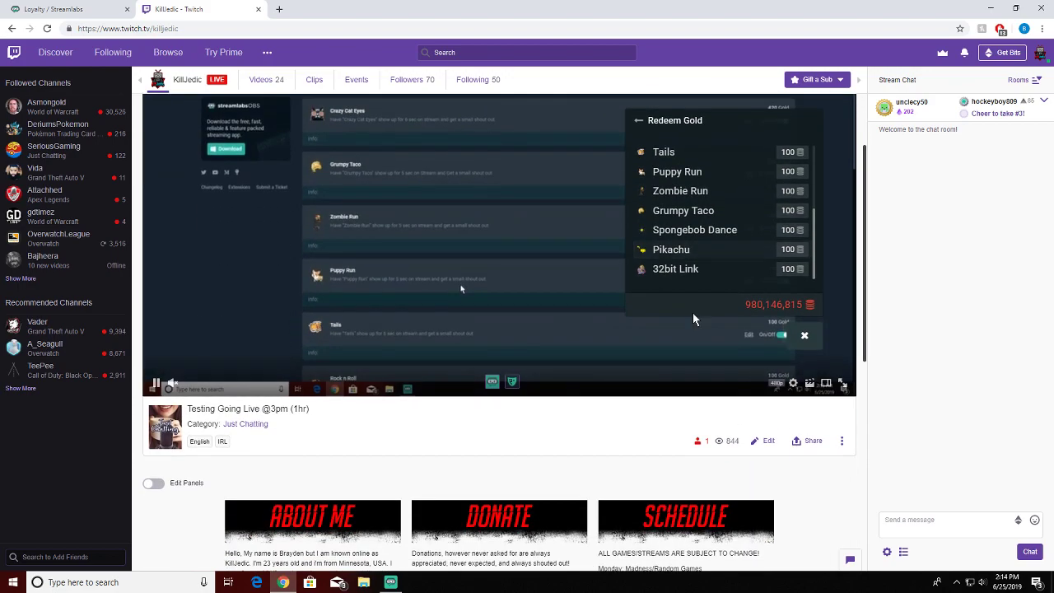
{"action": "scroll", "coordinate": [725, 234], "scroll_direction": "up", "scroll_amount": 1}
{"action": "scroll", "coordinate": [722, 231], "scroll_direction": "up", "scroll_amount": 2}
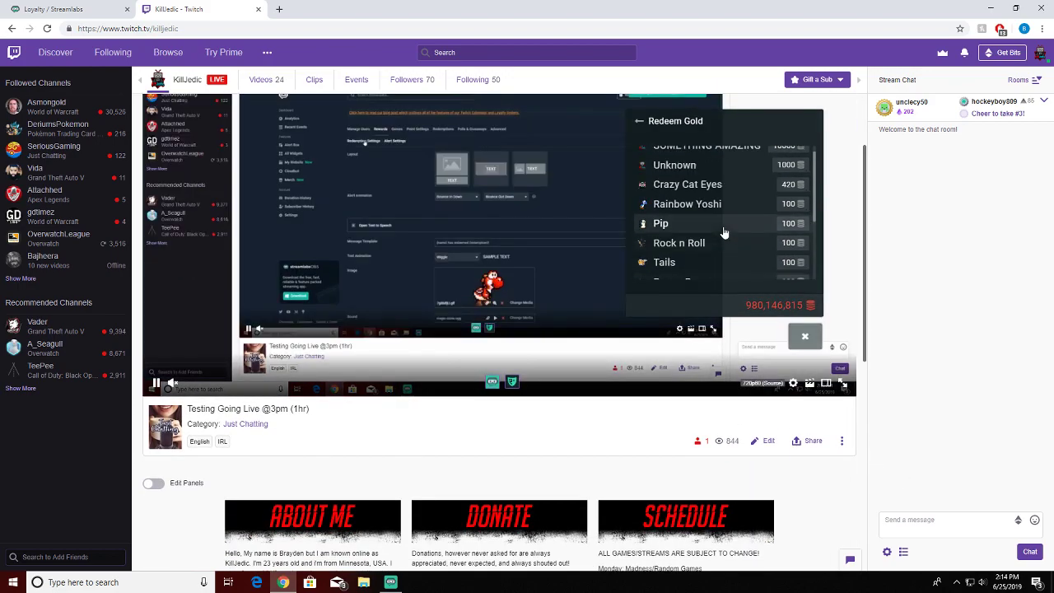
{"action": "scroll", "coordinate": [713, 219], "scroll_direction": "up", "scroll_amount": 1}
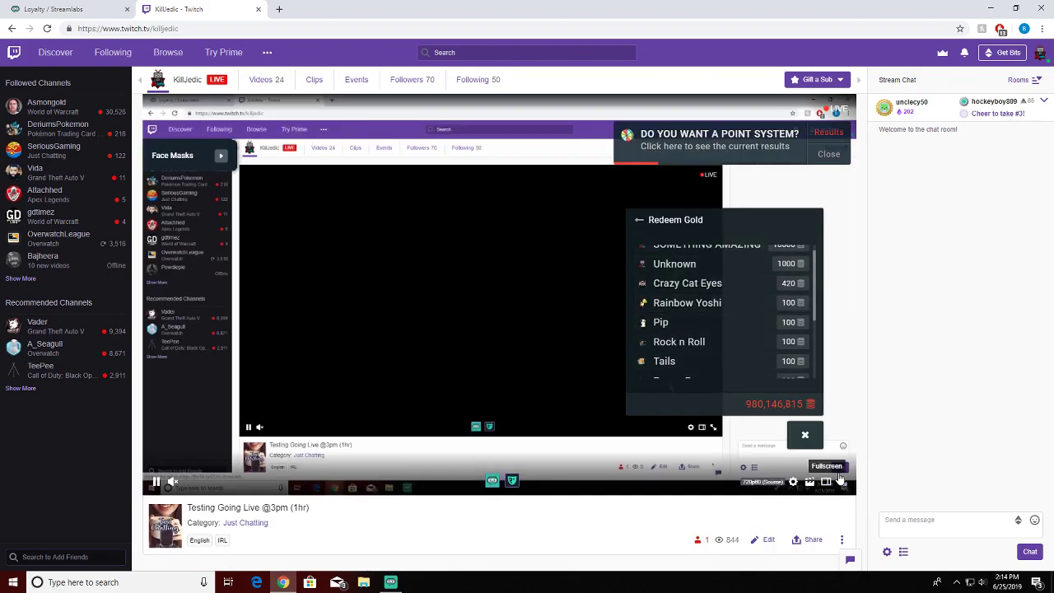
{"action": "left_click", "coordinate": [673, 303]}
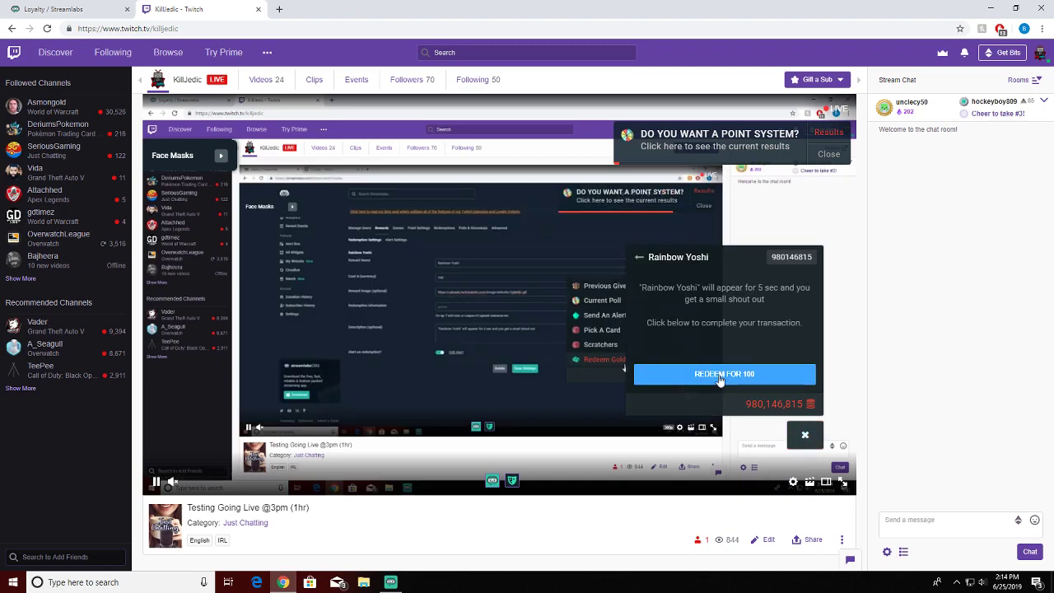
{"action": "left_click", "coordinate": [724, 374]}
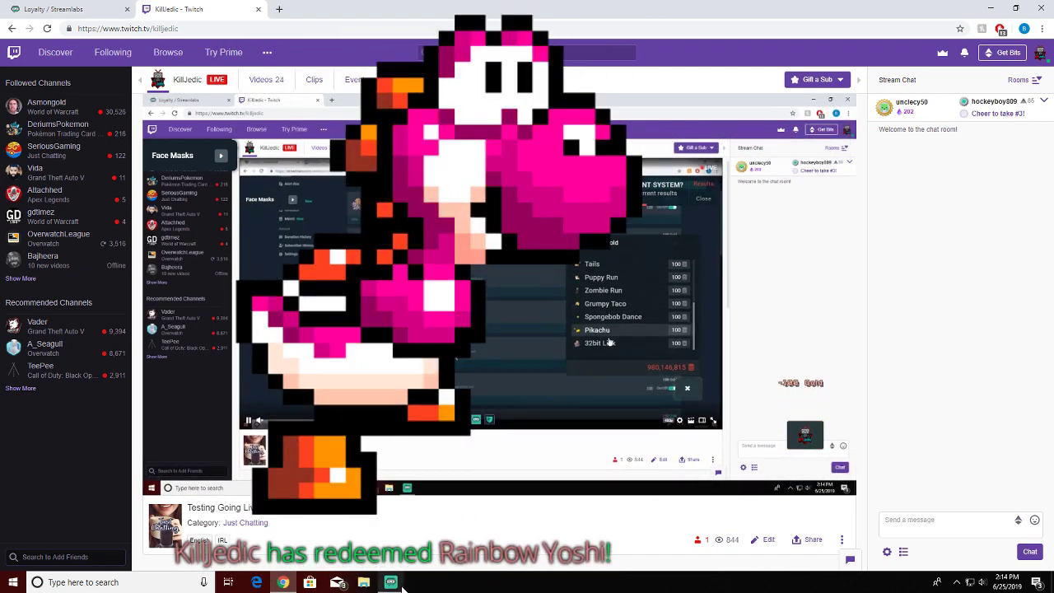
Check the pending redemptions in Streamlabs OBS, then return to the Twitch channel page to view the Rainbow Yoshi alert on stream
{"action": "key", "text": "ctrl+Tab"}
{"action": "key", "text": "alt+Tab"}
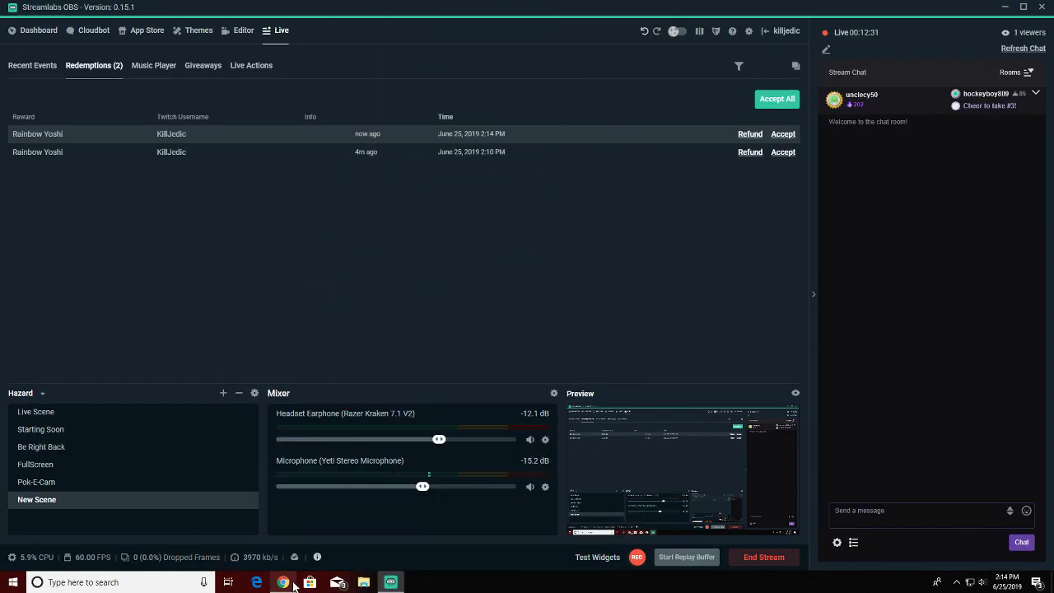
{"action": "left_click", "coordinate": [283, 582]}
{"action": "left_click", "coordinate": [196, 8]}
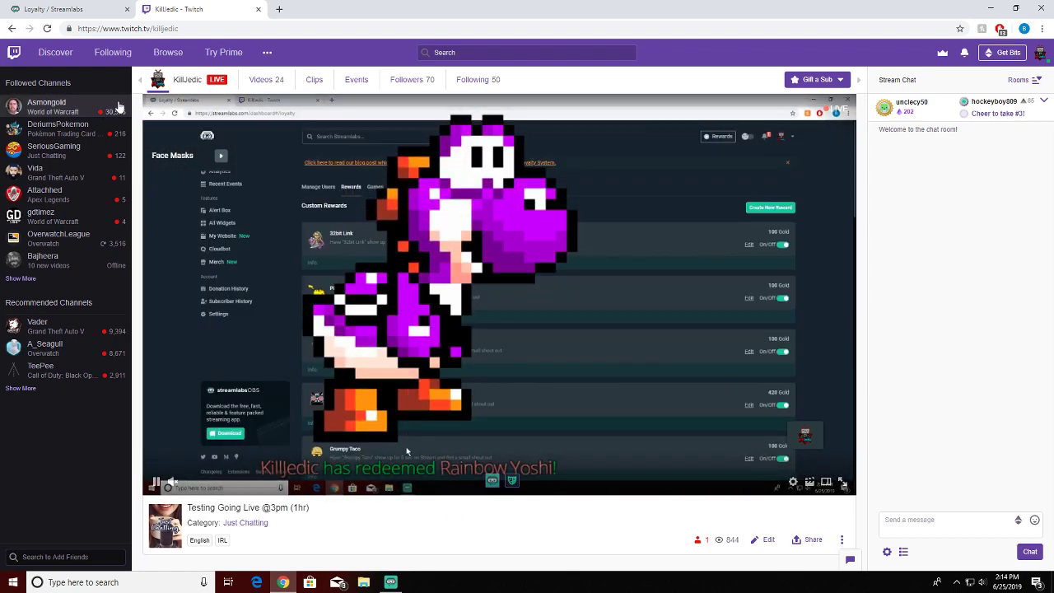
Switch to the Streamlabs Loyalty dashboard and view its point settings
{"action": "left_click", "coordinate": [83, 9]}
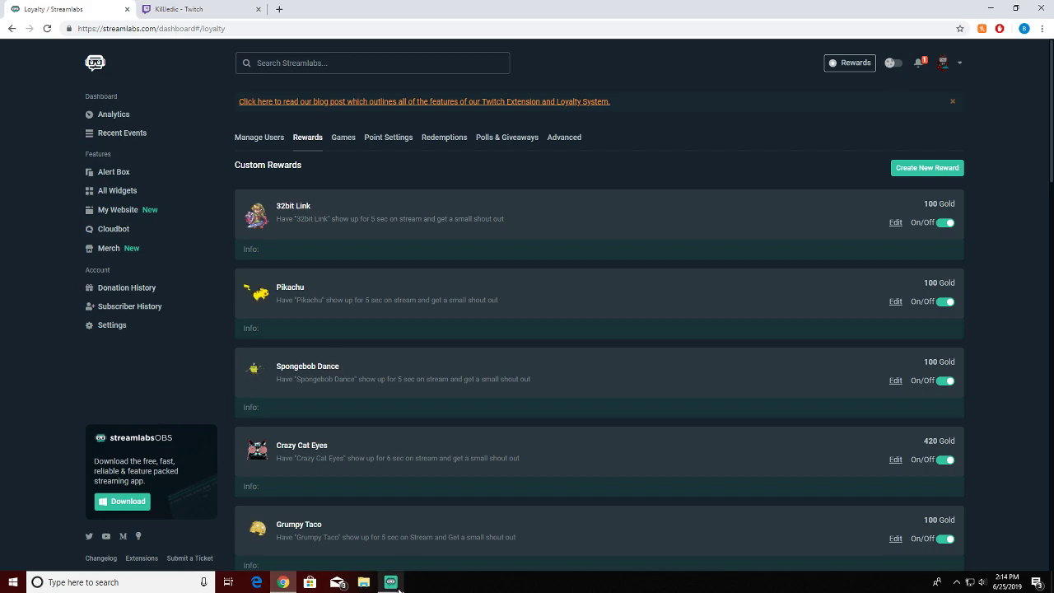
{"action": "left_click", "coordinate": [391, 582]}
{"action": "left_click", "coordinate": [282, 582]}
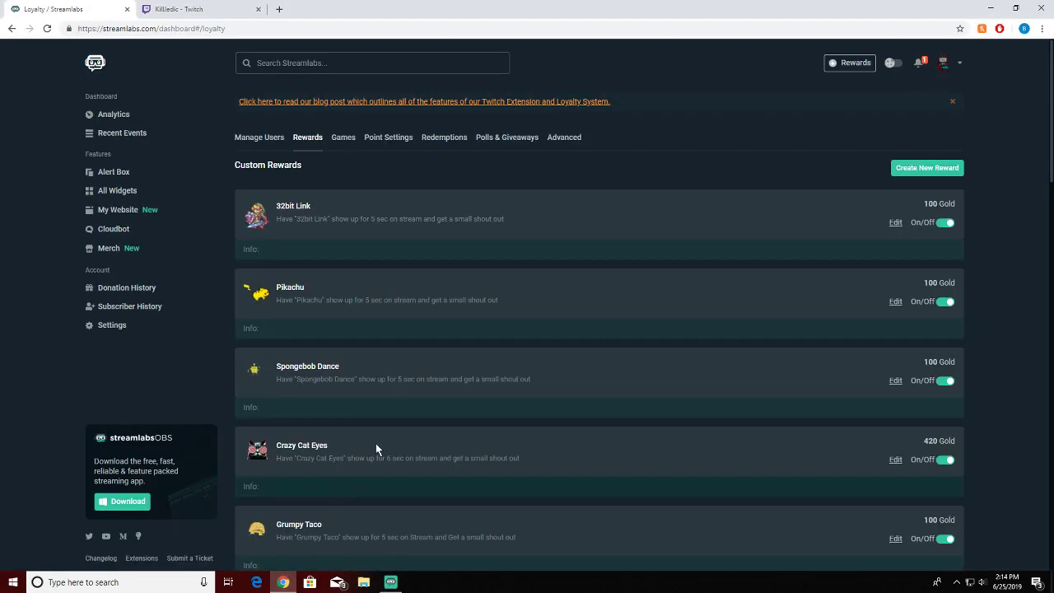
{"action": "left_click", "coordinate": [403, 137]}
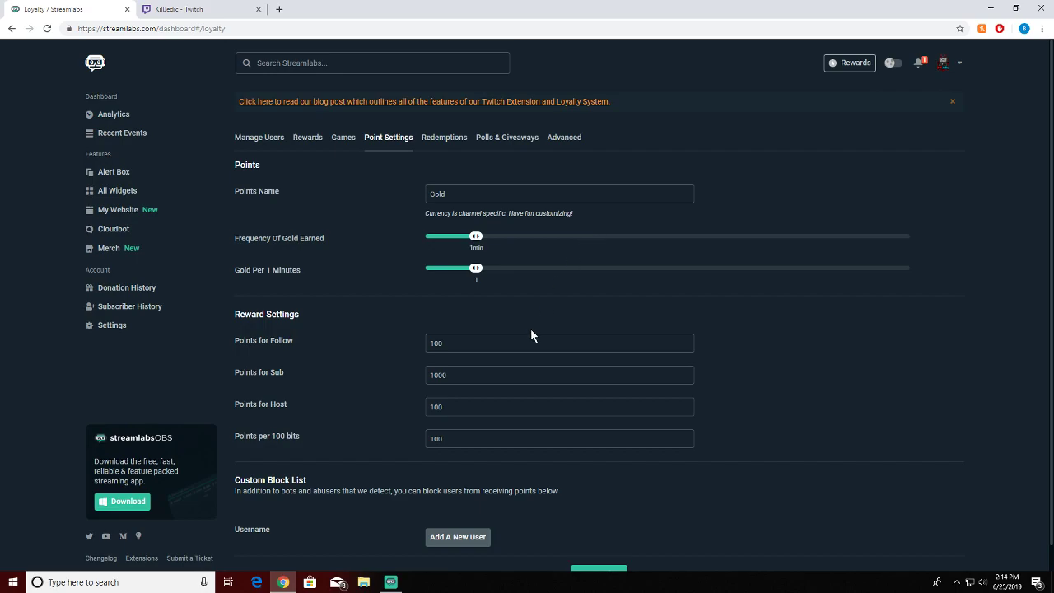
Switch to the Streamlabs OBS scene editor and select the Alert Box source in New Scene to show its bounds
{"action": "left_click", "coordinate": [392, 583]}
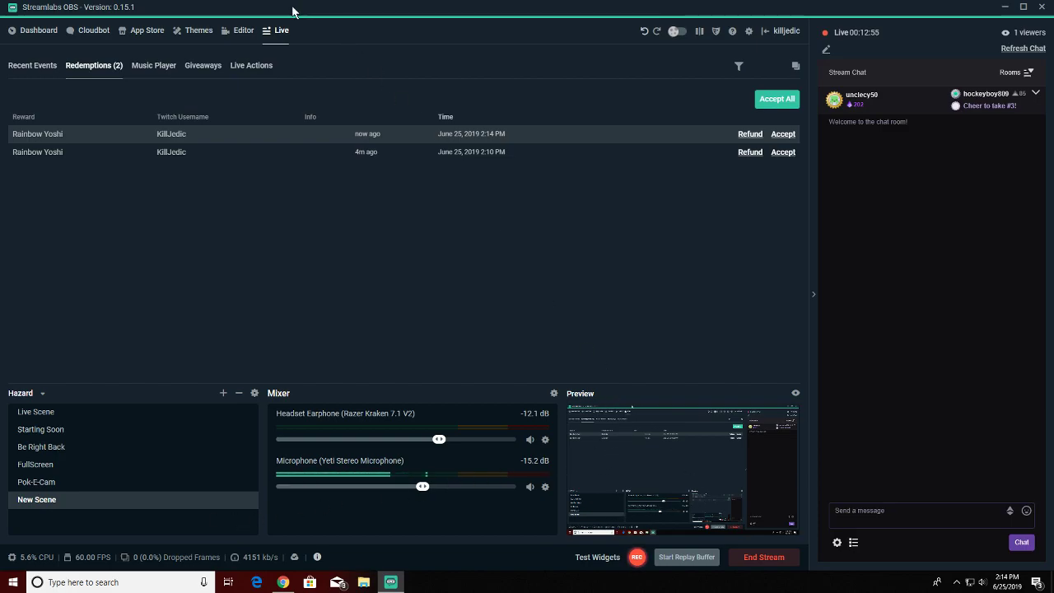
{"action": "left_click", "coordinate": [243, 30]}
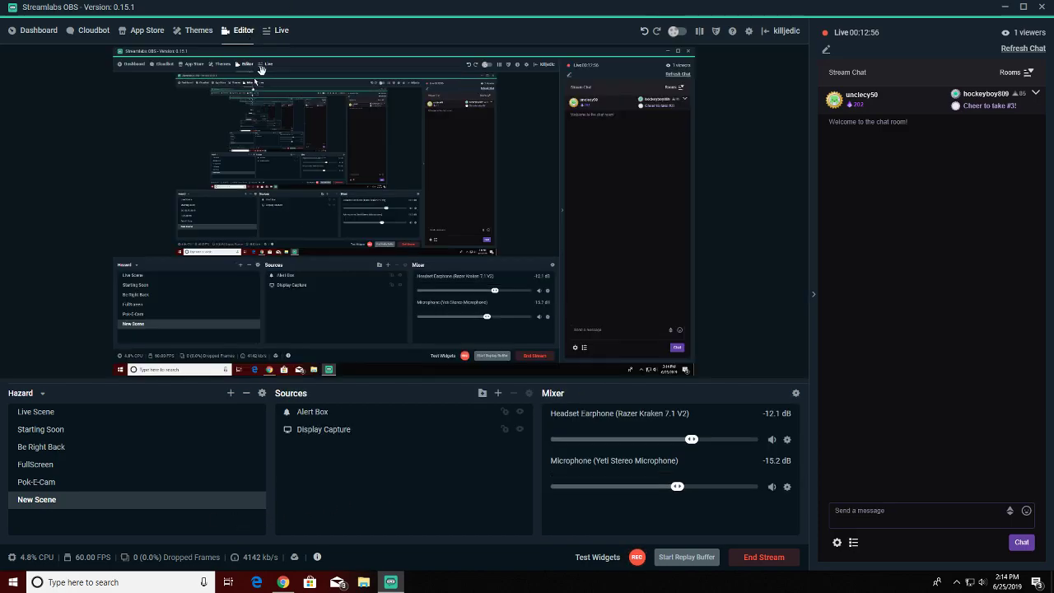
{"action": "left_click", "coordinate": [321, 411]}
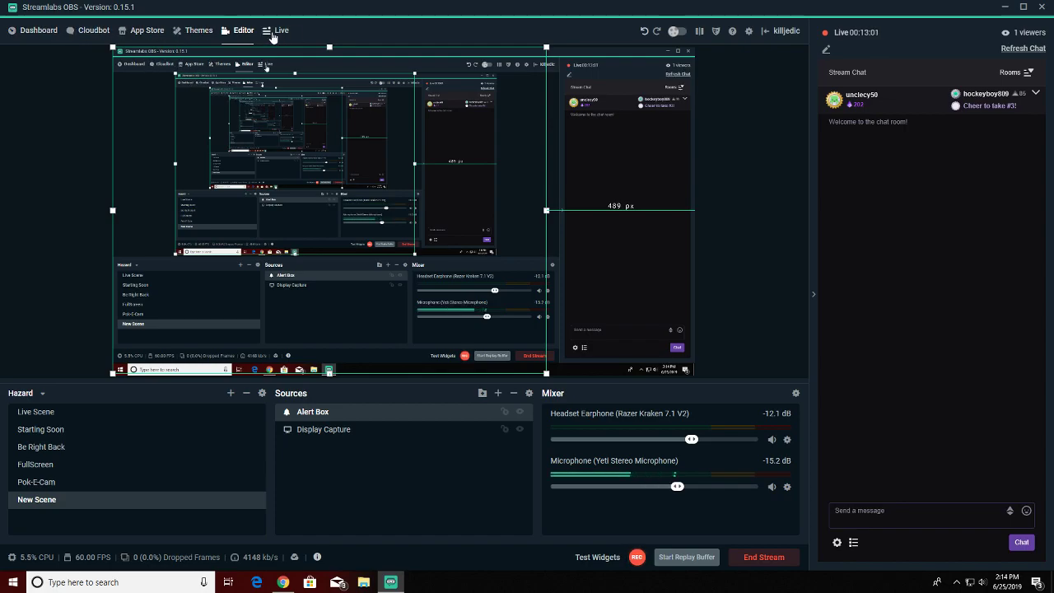
Open the redemptions list in the live view and accept the pending Rainbow Yoshi redemption
{"action": "left_click", "coordinate": [272, 33]}
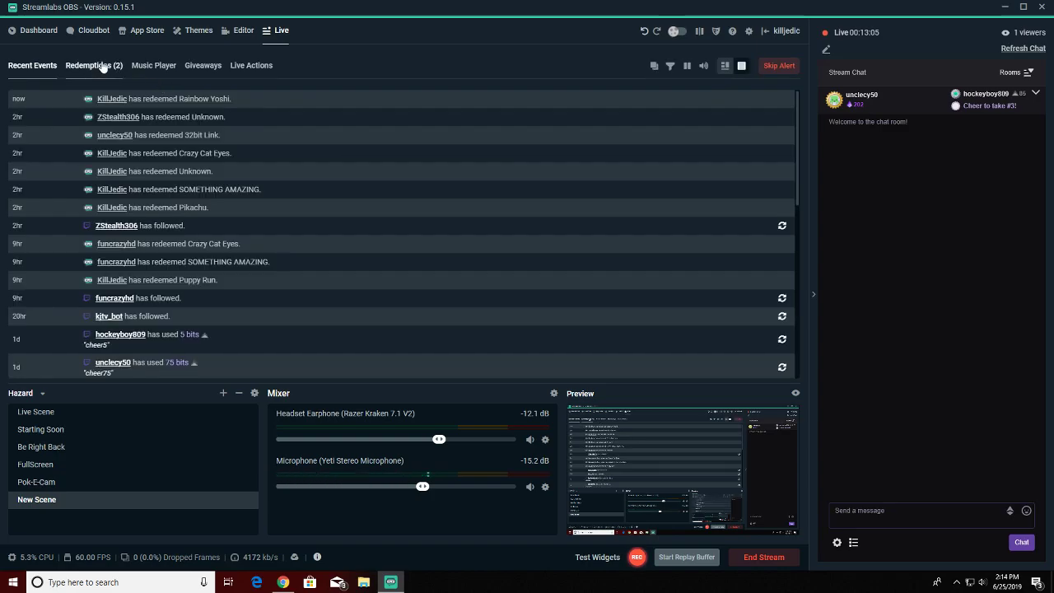
{"action": "left_click", "coordinate": [94, 65]}
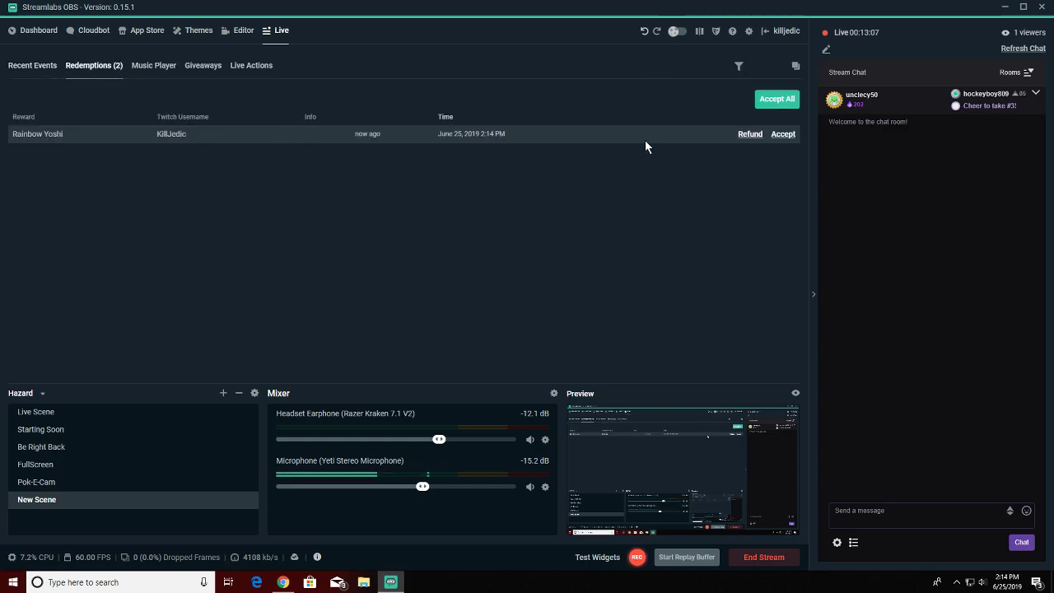
{"action": "left_click", "coordinate": [784, 134]}
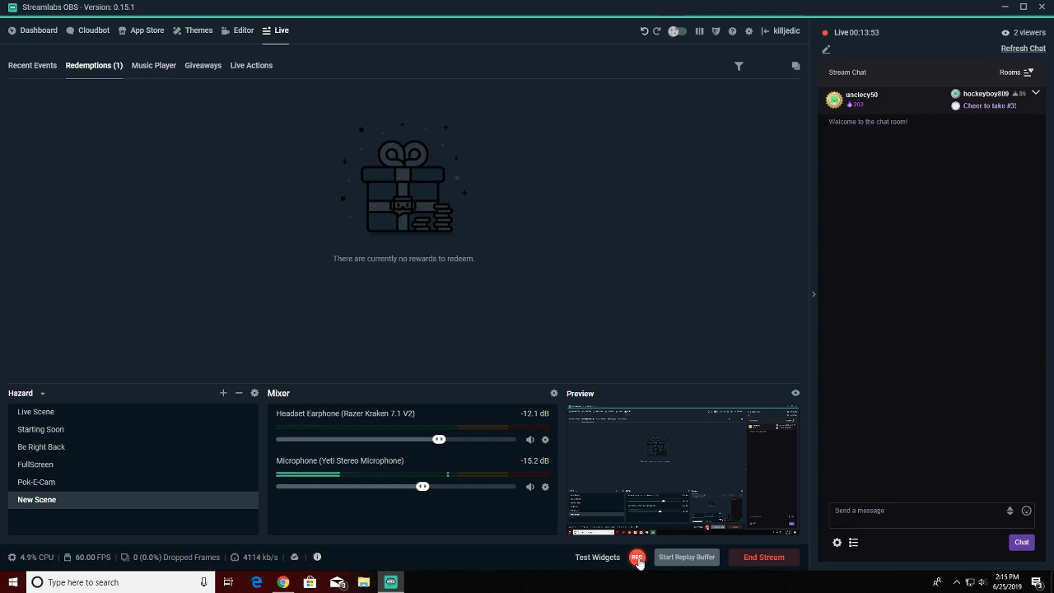
Look over the information panels on the Twitch channel page, then return to Streamlabs OBS
{"action": "left_click", "coordinate": [282, 582]}
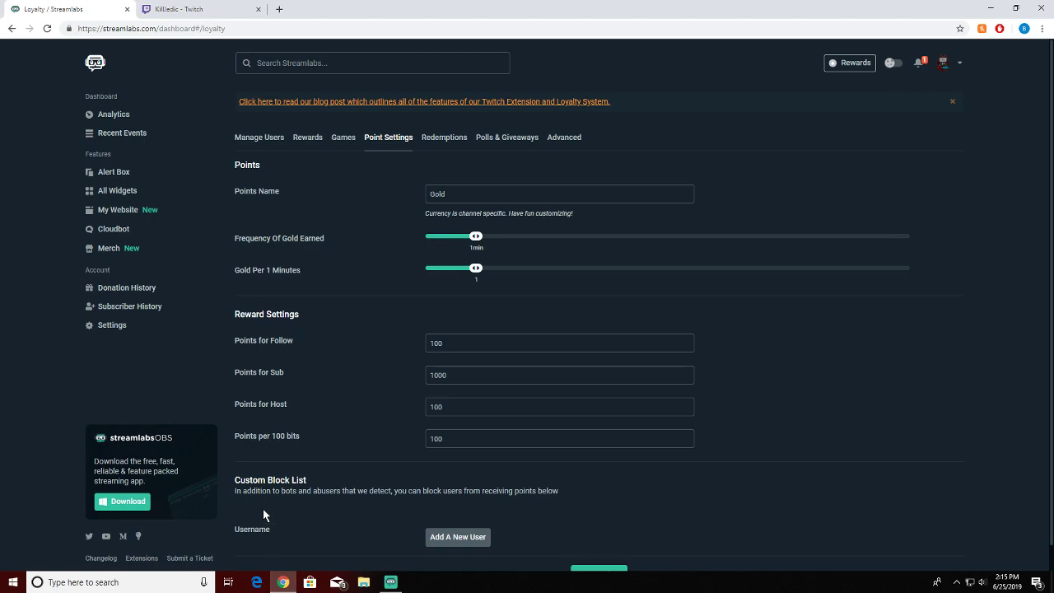
{"action": "left_click", "coordinate": [215, 16]}
{"action": "scroll", "coordinate": [584, 424], "scroll_direction": "down", "scroll_amount": 5}
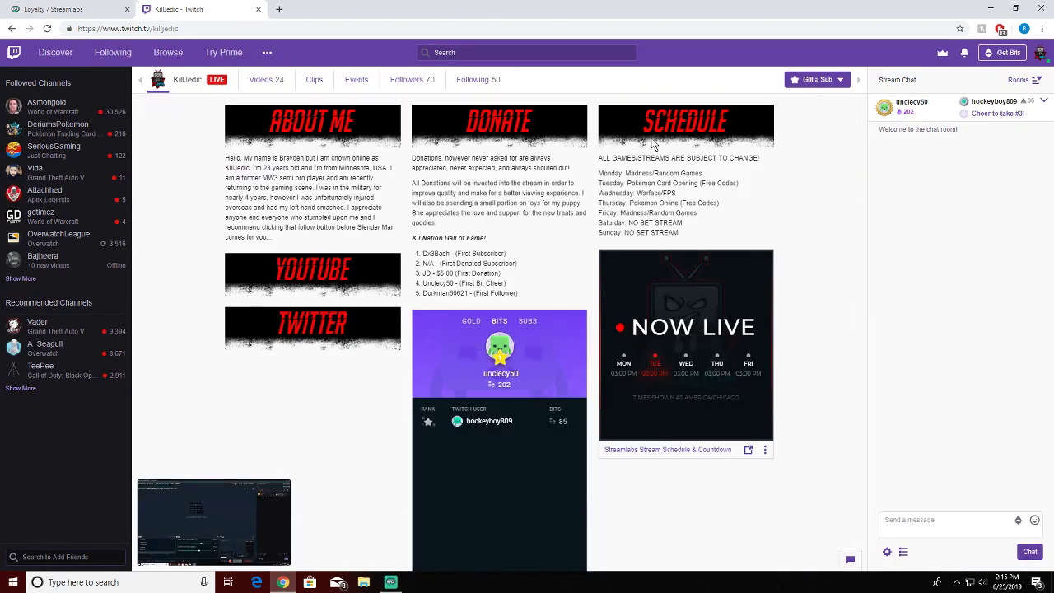
{"action": "left_click", "coordinate": [390, 582]}
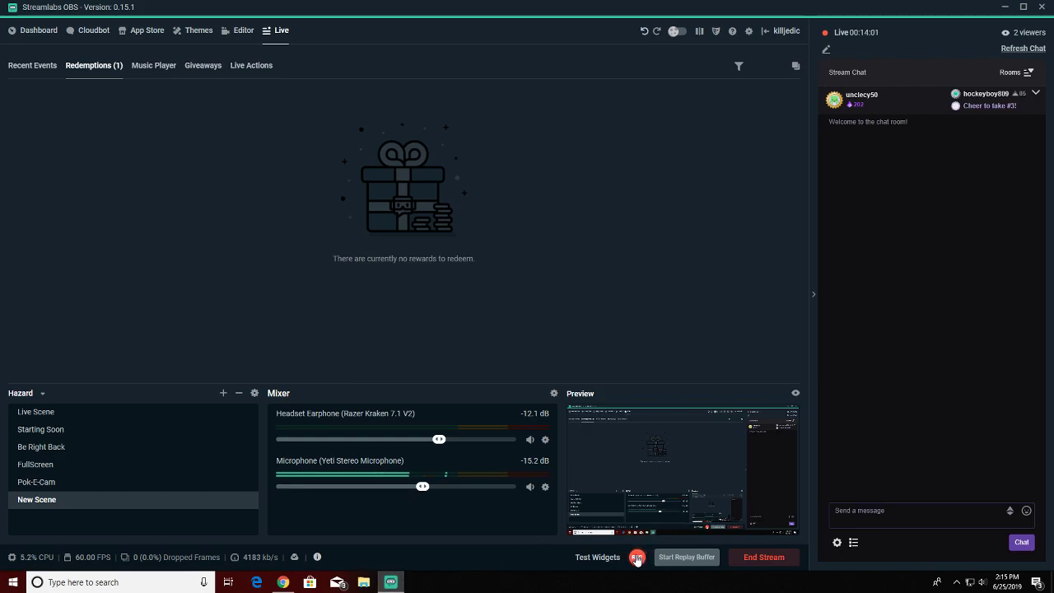